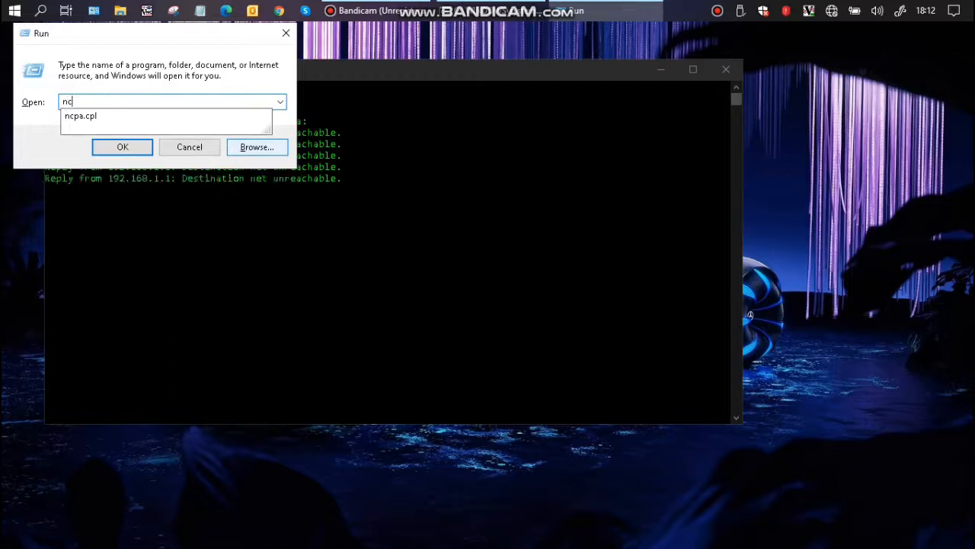
- Run ncpa.cpl to open Network Connections and open the Ethernet 2 adapter's Properties
key("Down")
key("Return")
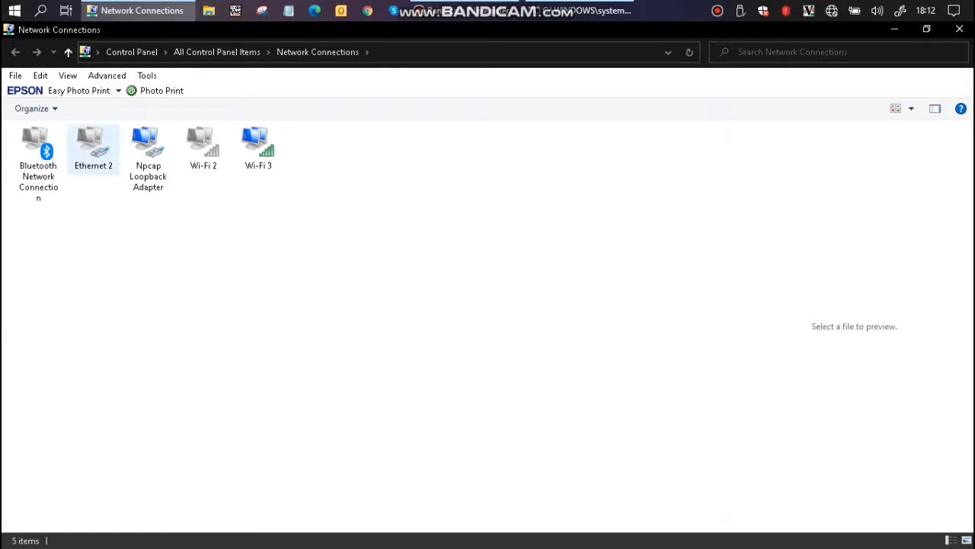
right_click(95, 151)
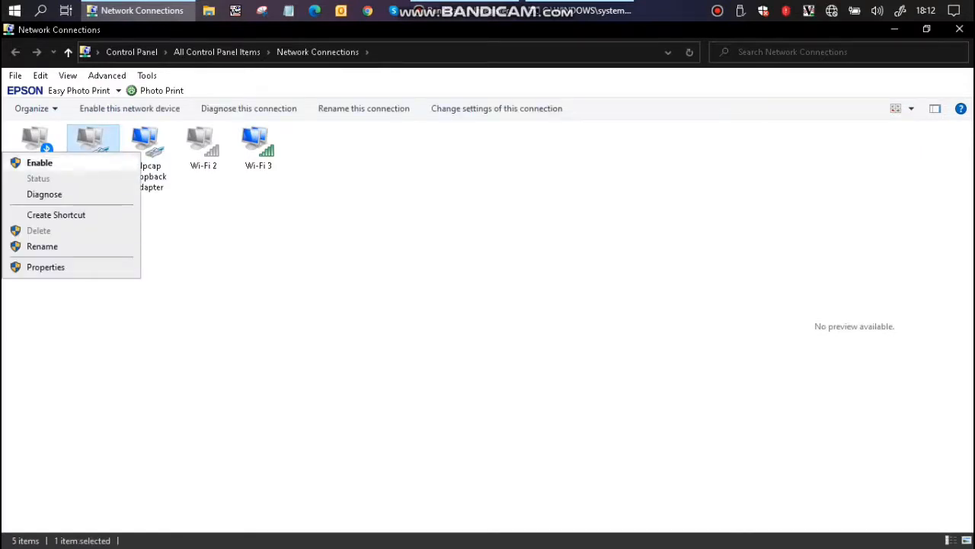
left_click(46, 267)
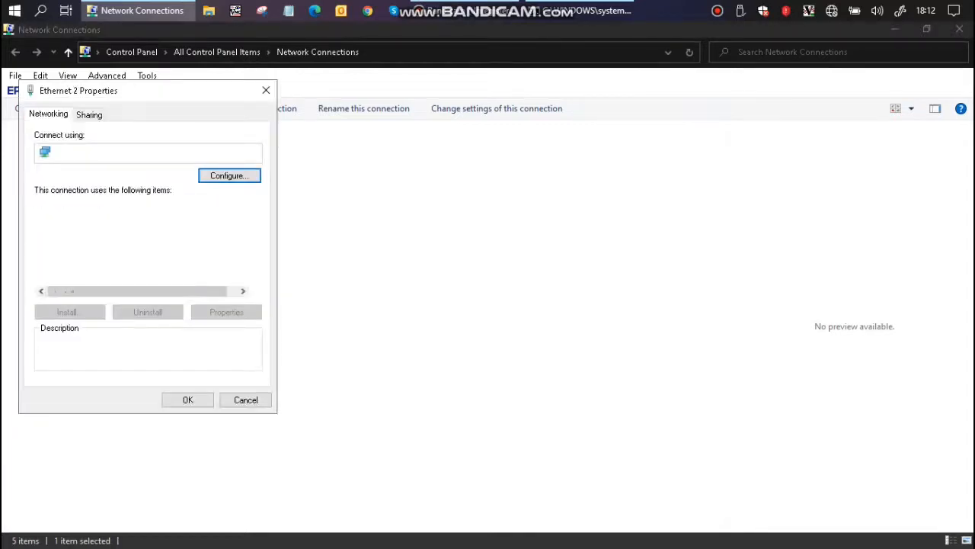
- Give Ethernet 2 static IPv4 192.168.168.111 with mask 255.255.255.0 and apply it
double_click(130, 267)
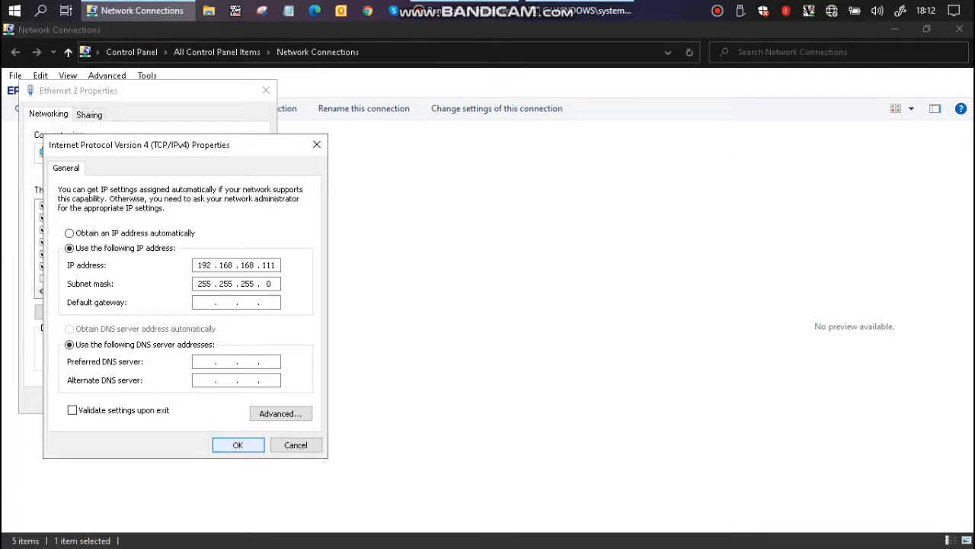
key("Return")
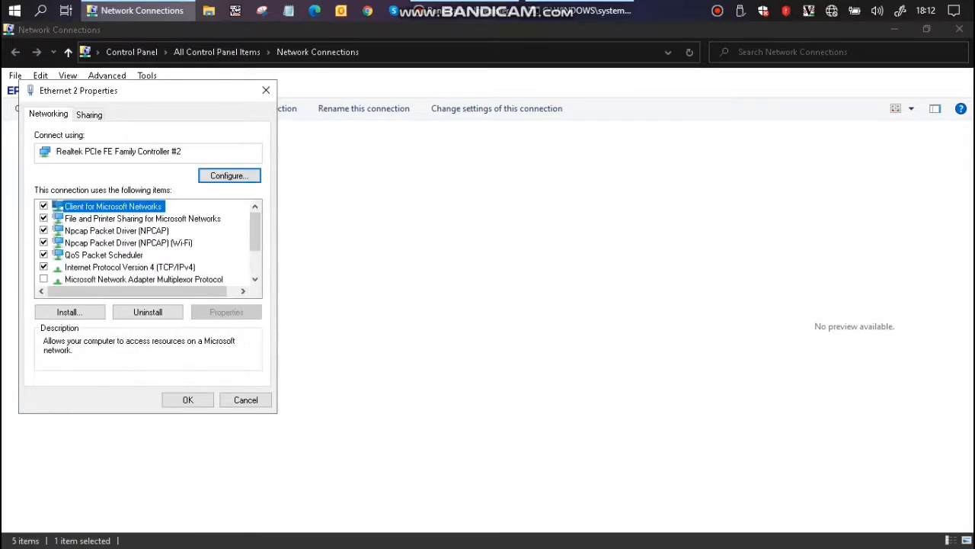
left_click(188, 400)
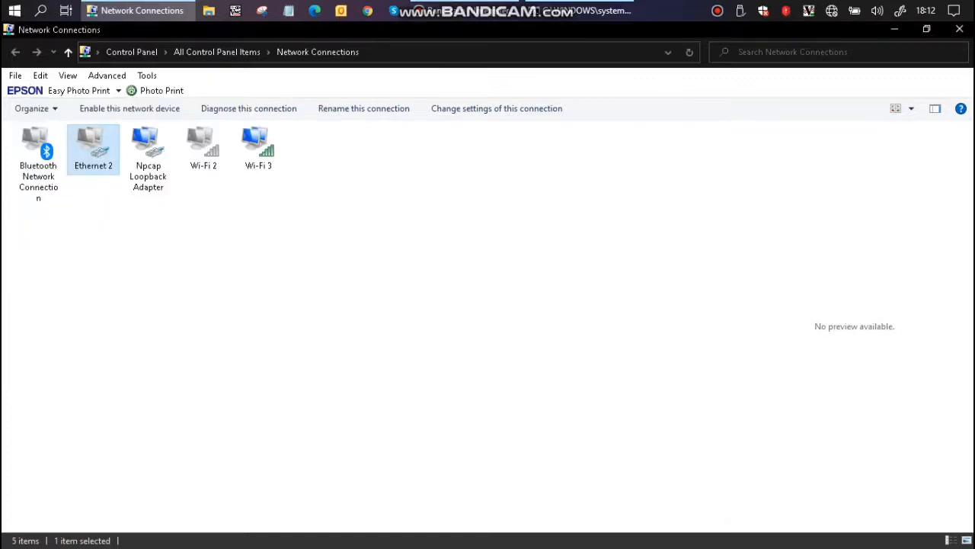
- Enable the Ethernet 2 adapter so the ping to 192.168.168.168 gets replies
right_click(94, 151)
left_click(39, 161)
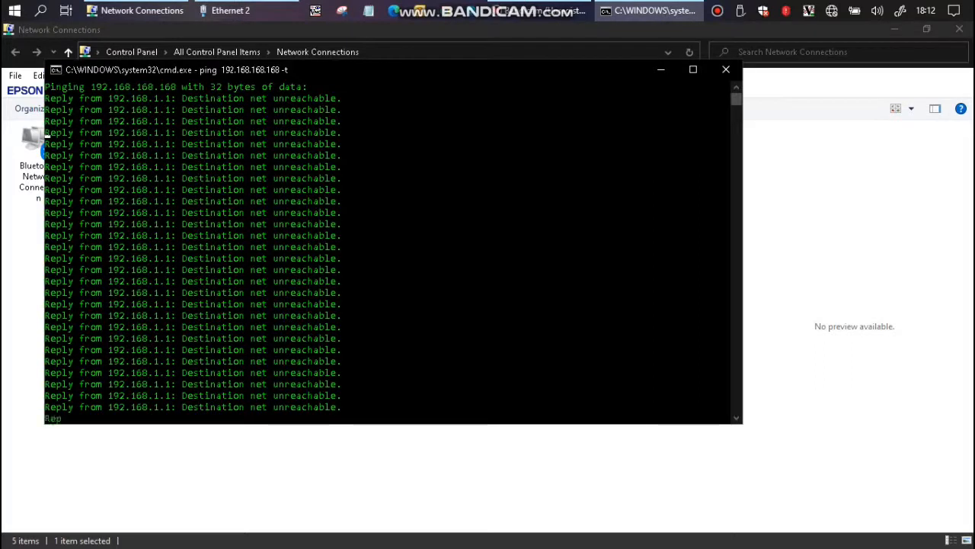
left_click_drag(381, 69, 660, 62)
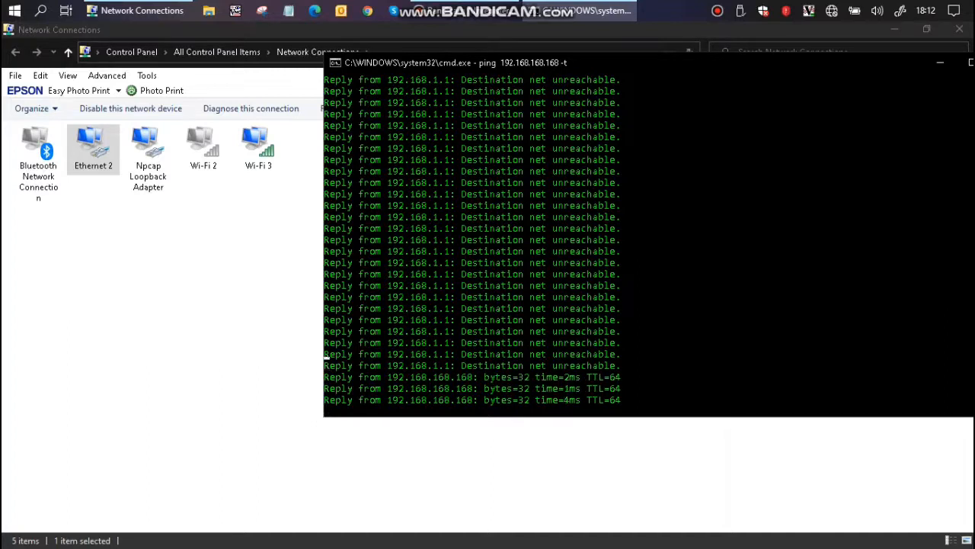
left_click(220, 320)
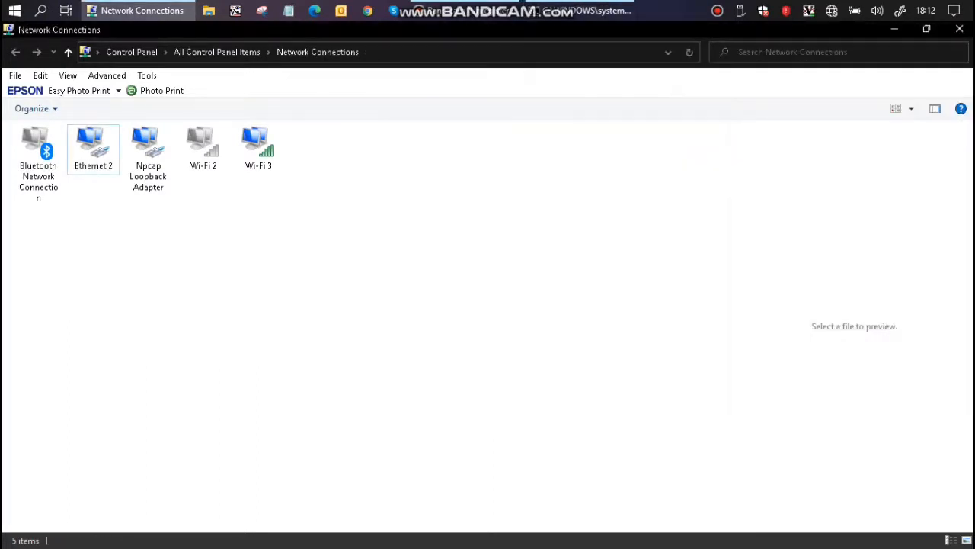
left_click(315, 11)
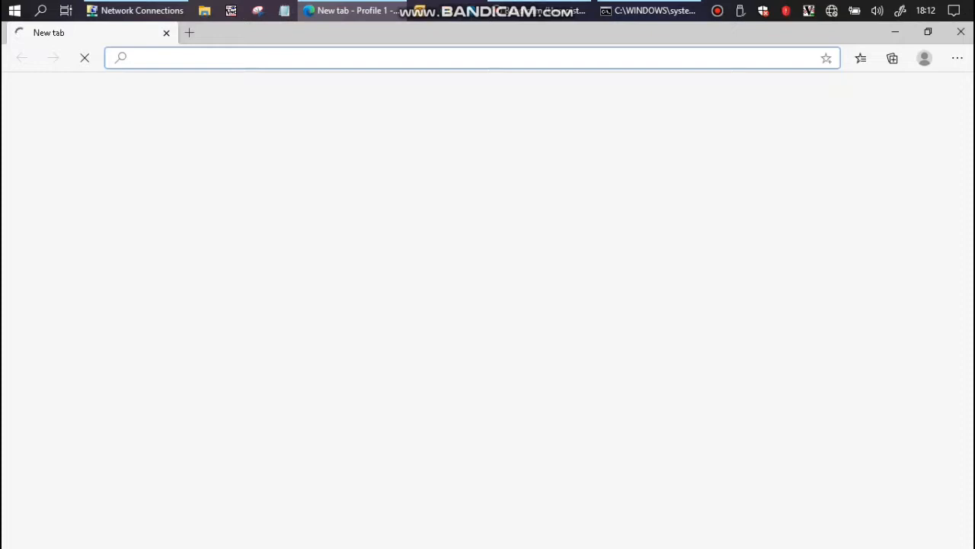
- Browse to 192.168.168.168 in Edge to load the SonicWall authentication page
type("192.")
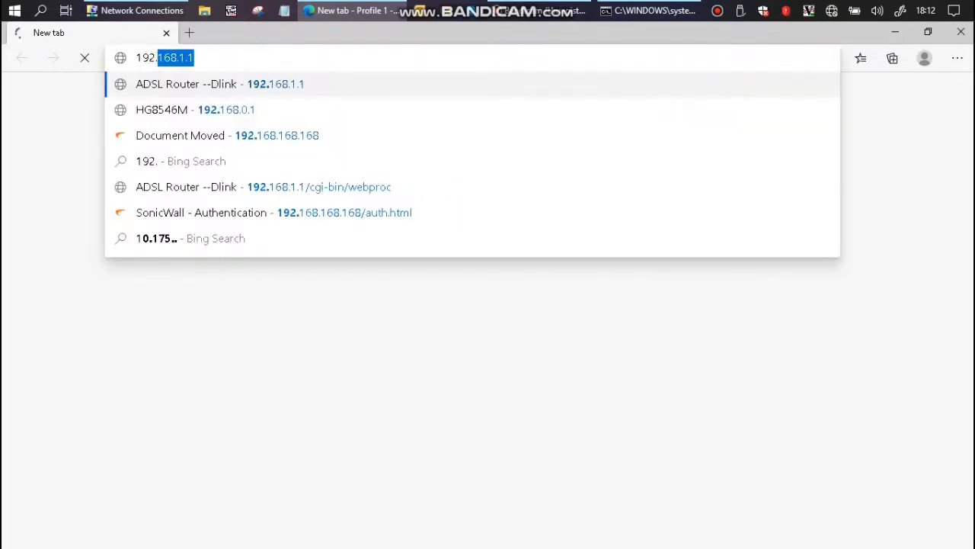
type("168.168.")
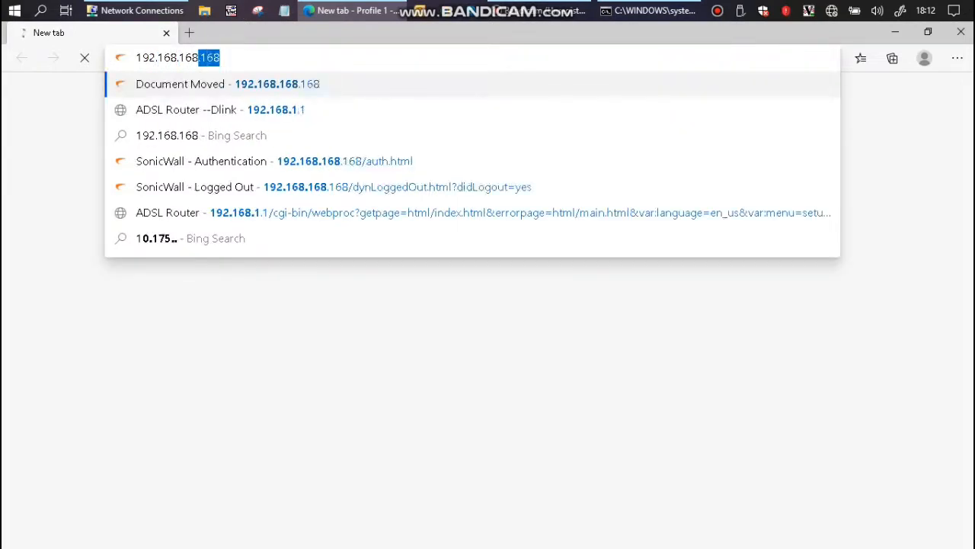
type("168")
key("Return")
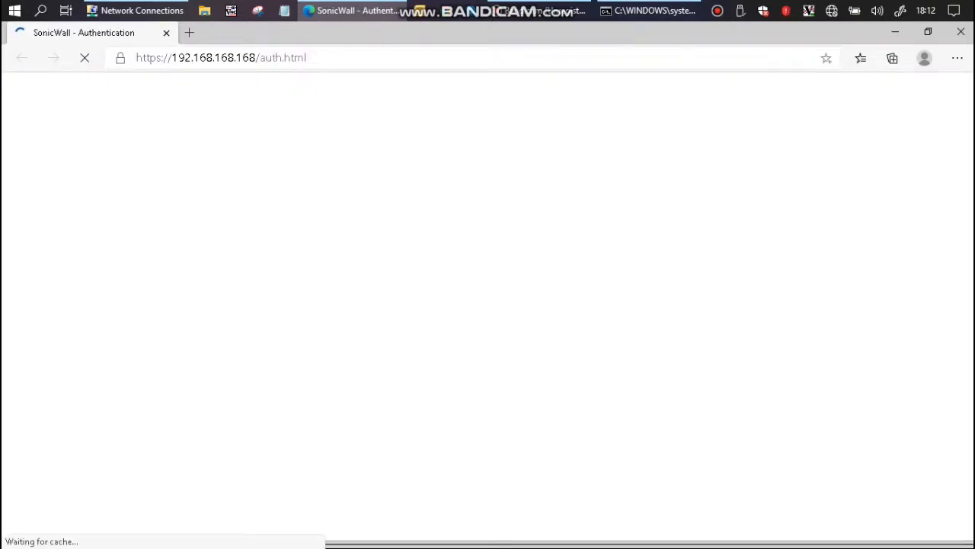
- Sign in with the admin username and password, then clear the username after the rejection
type("Admin")
key("Tab")
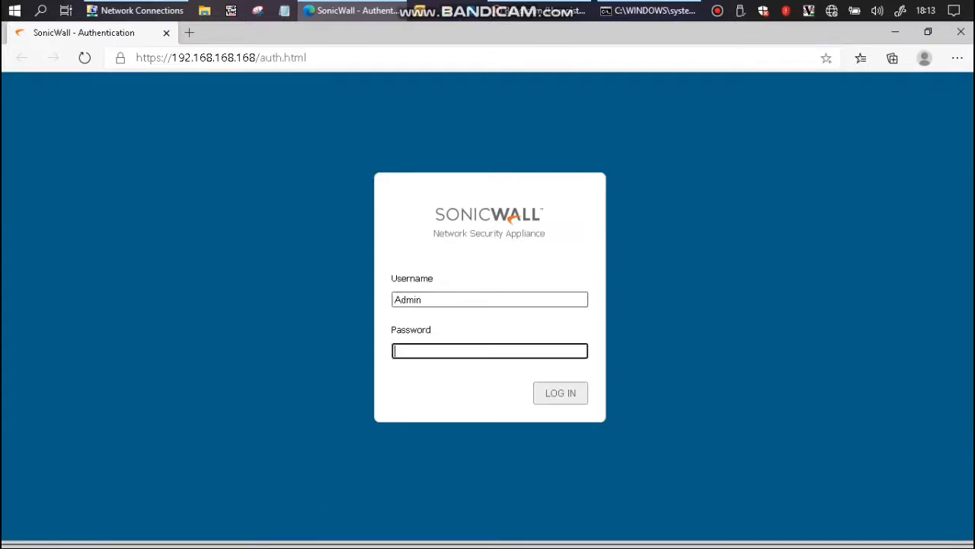
type("••••••••")
key("Return")
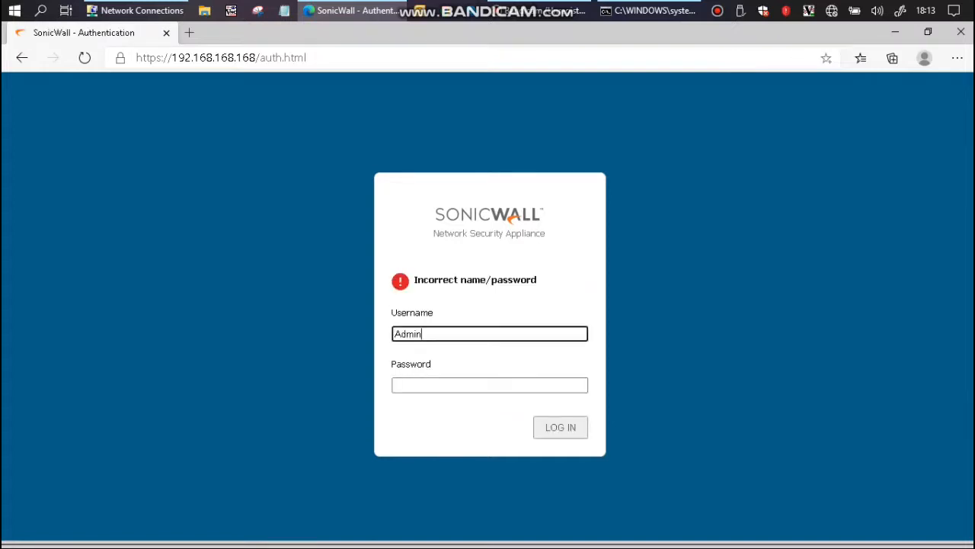
key("BackSpace")
key("BackSpace")
key("BackSpace")
key("BackSpace")
key("BackSpace")
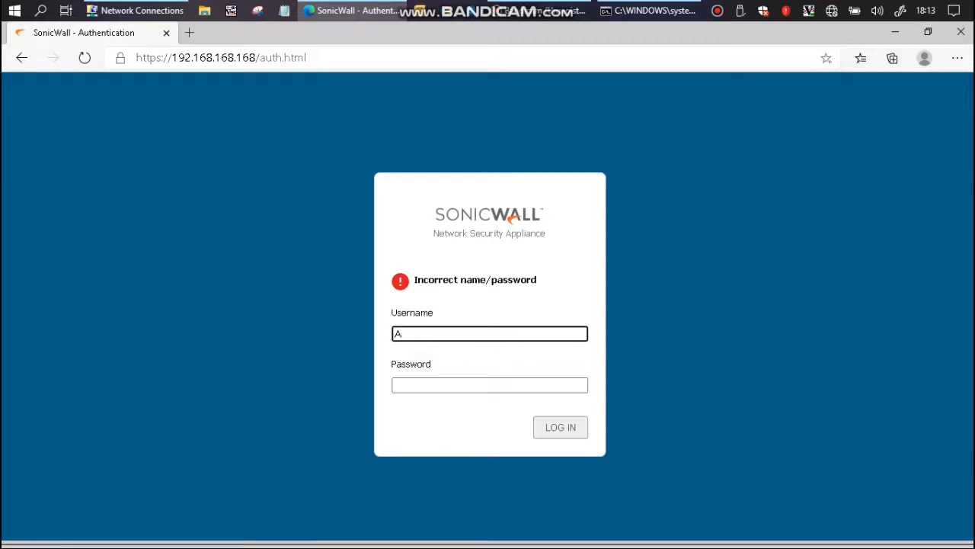
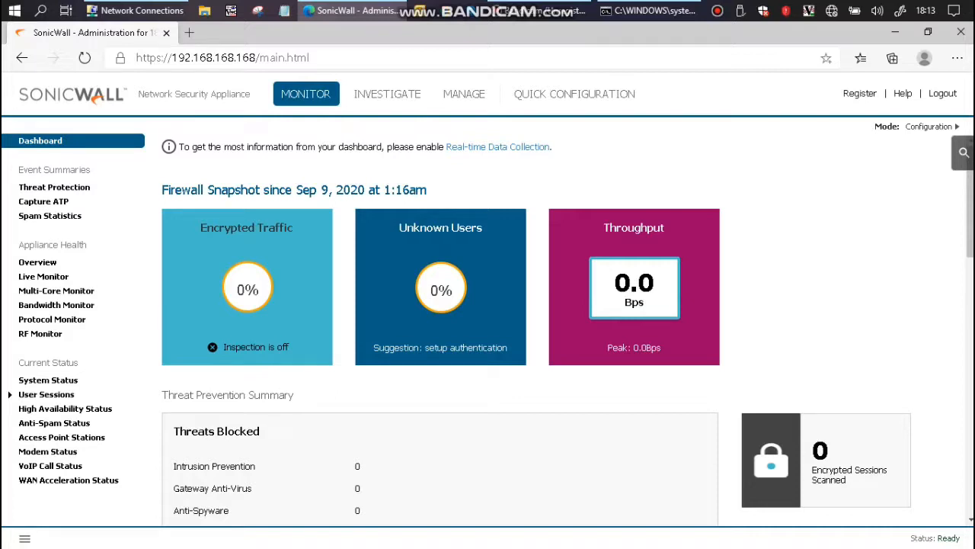
- Open Quick Configuration and choose the Setup Guide from the Configuration Guide
left_click(574, 93)
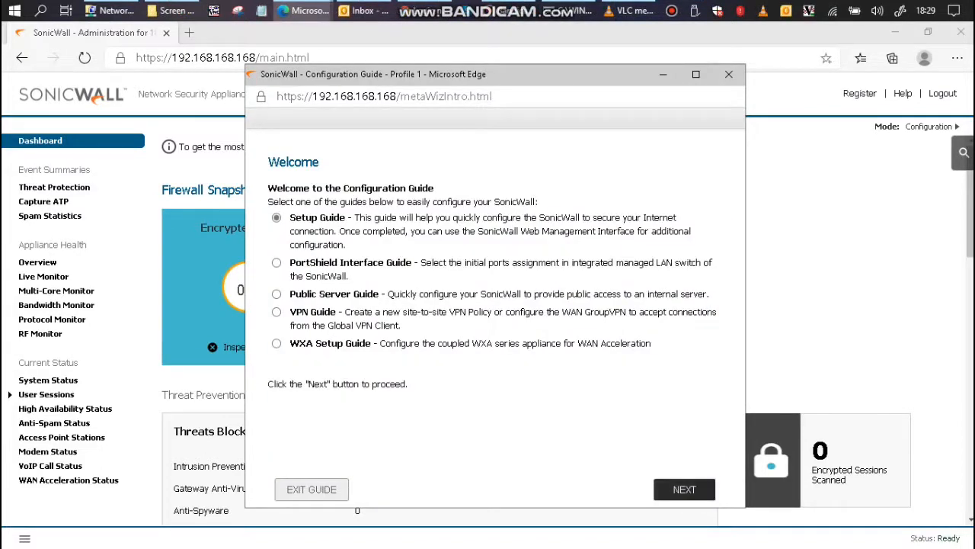
left_click(684, 489)
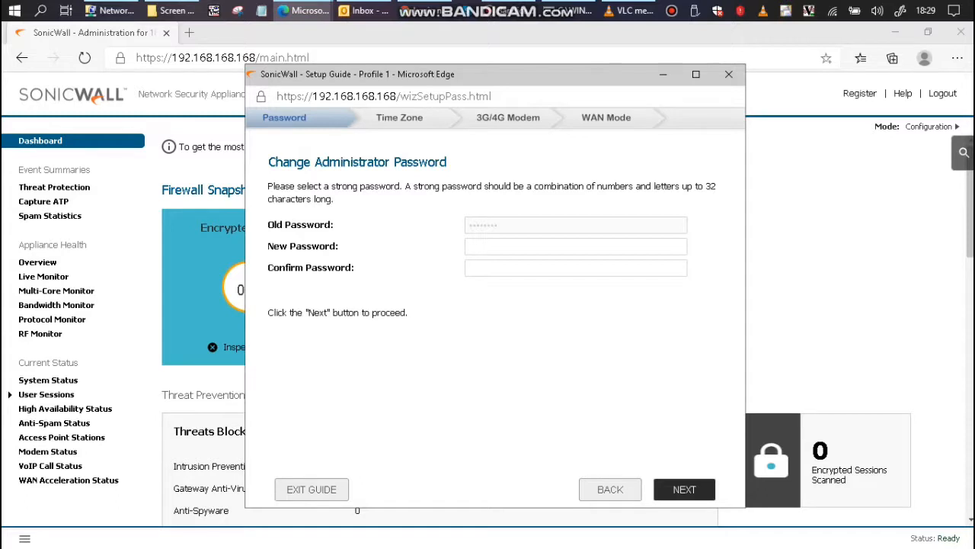
- Enter and confirm a new administrator password, which the guide rejects as too weak
left_click(576, 246)
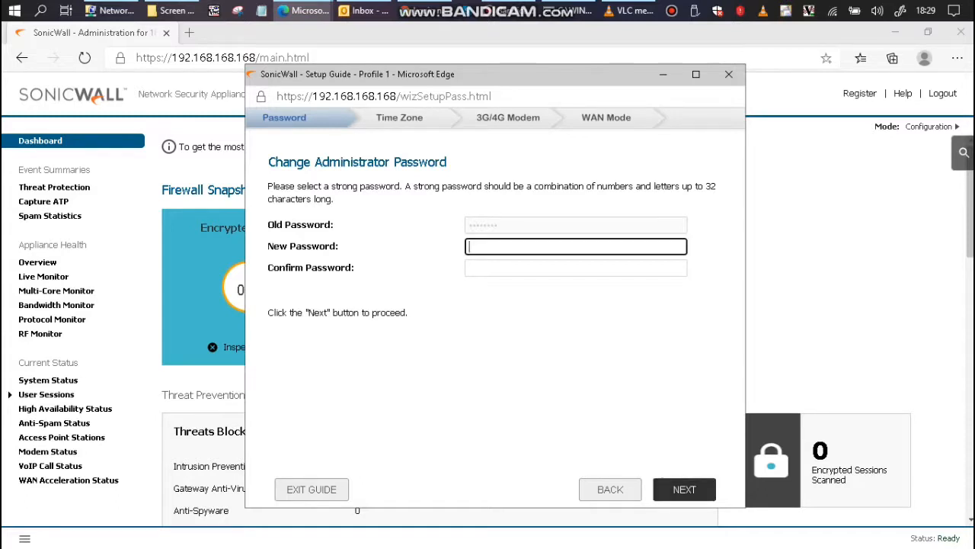
type("•••••")
key("Tab")
type("•••••")
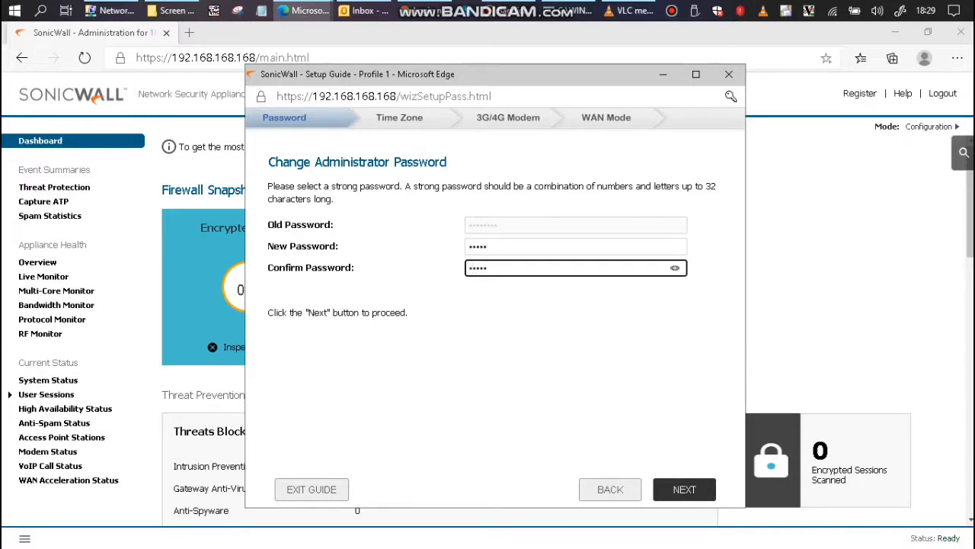
left_click(675, 268)
left_click(675, 268)
left_click(684, 489)
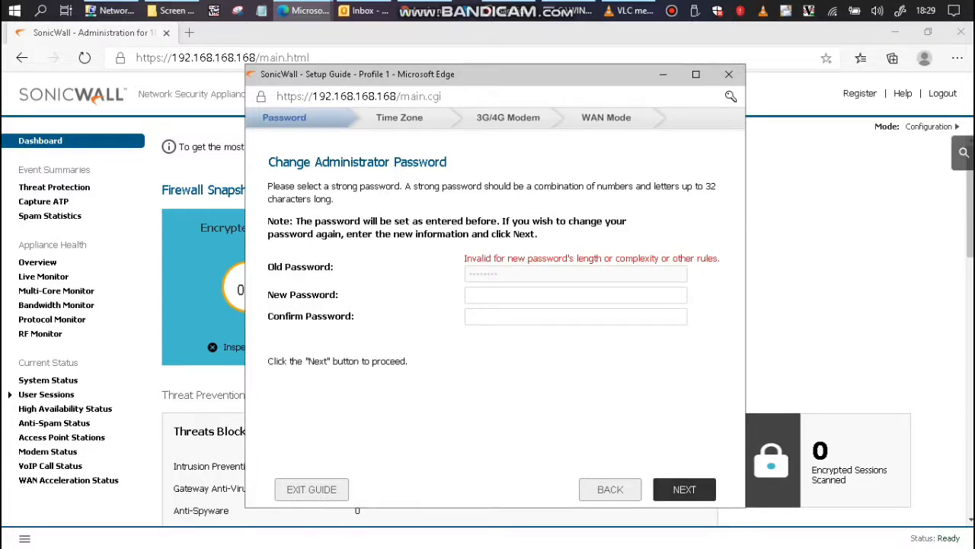
- Draft a longer password in Notepad, paste it into both password fields and submit it
left_click(576, 295)
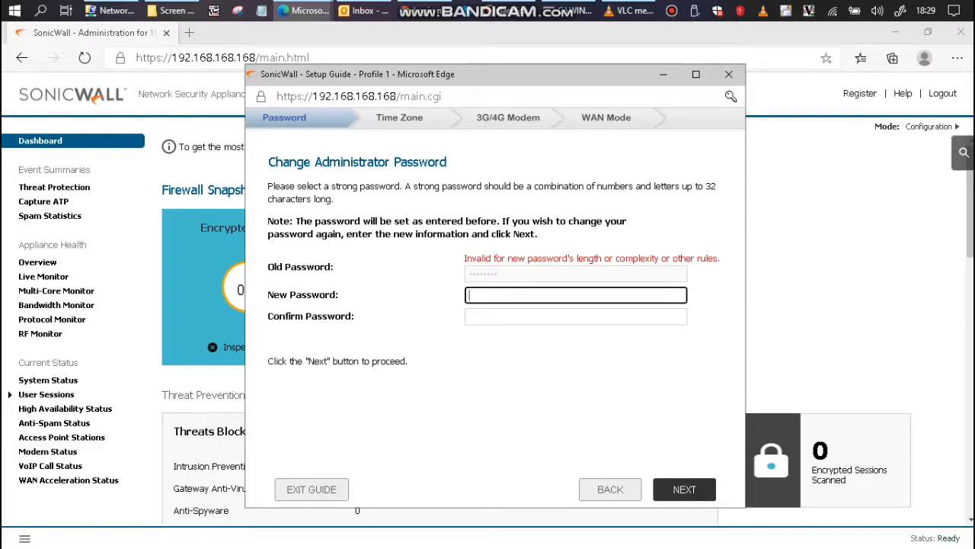
left_click(261, 11)
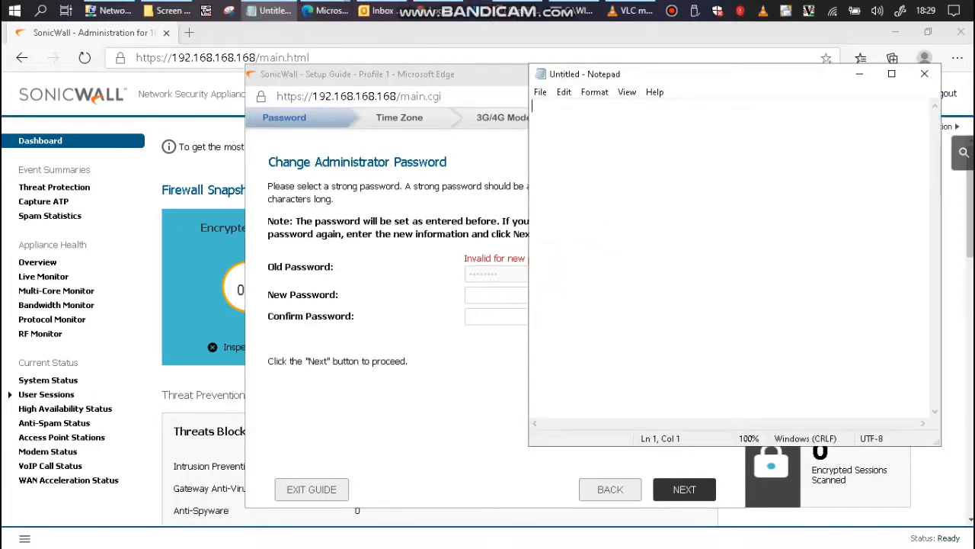
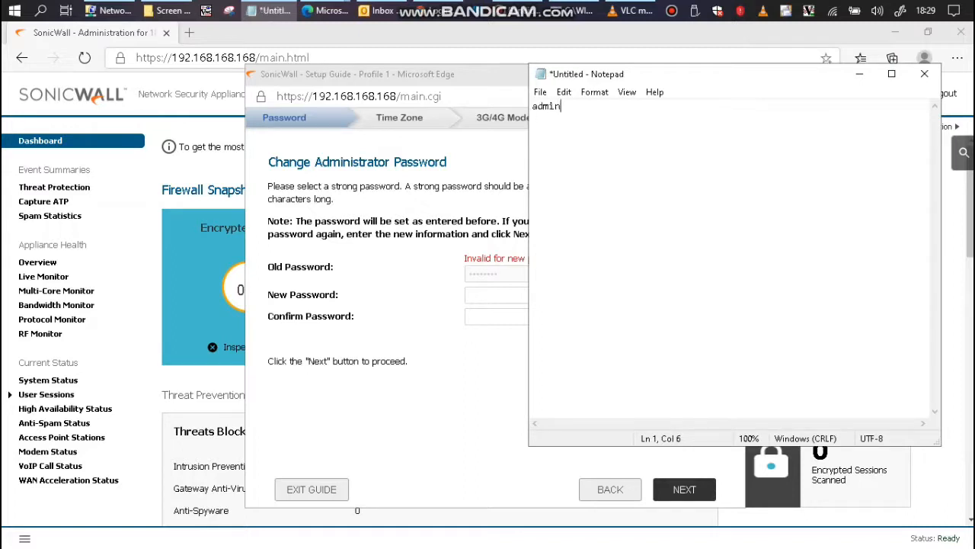
key("ctrl+a")
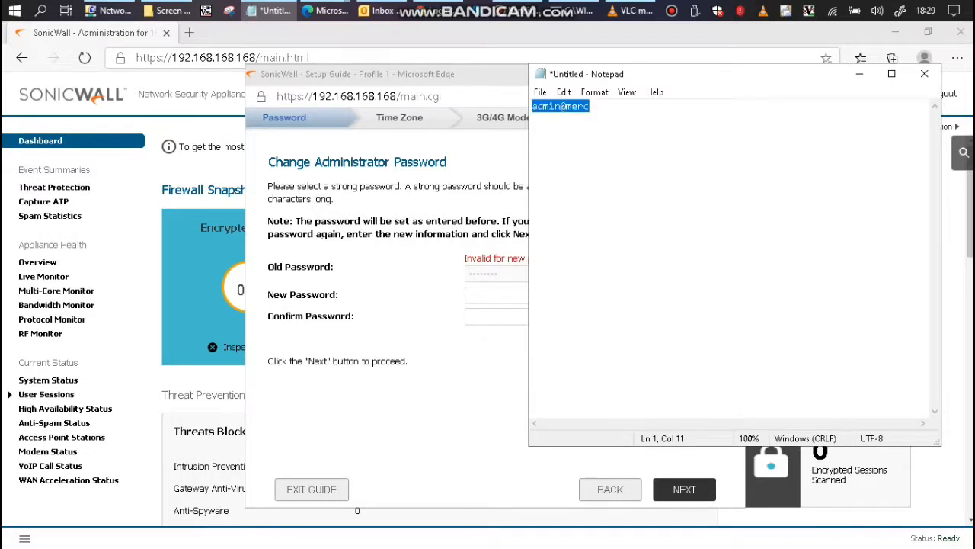
key("alt+Tab")
key("ctrl+v")
key("Tab")
key("ctrl+v")
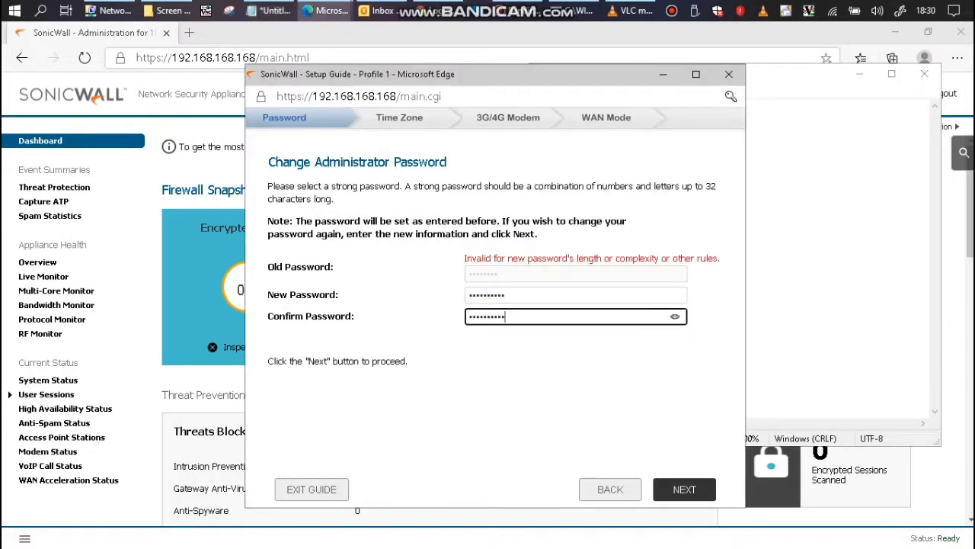
left_click(675, 316)
left_click(684, 489)
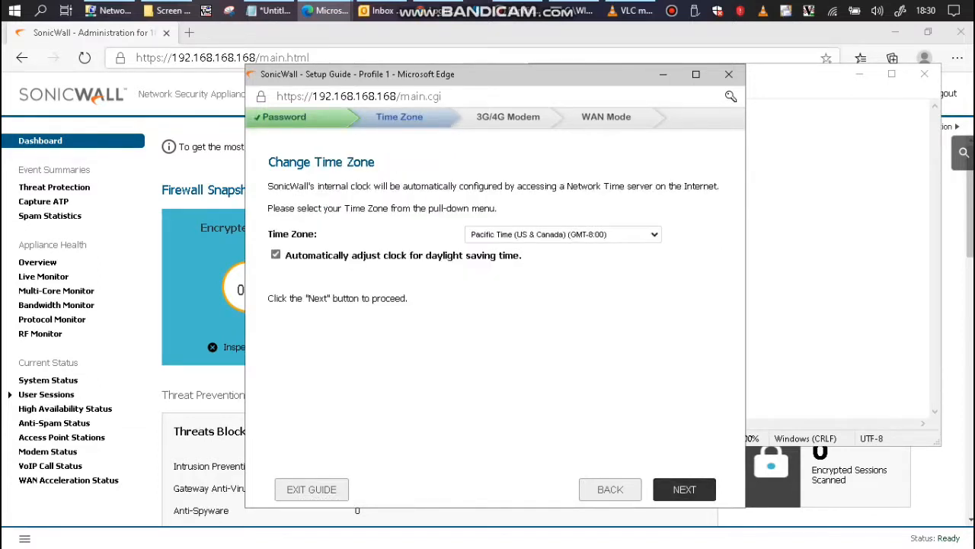
- Pick India (GMT+5:30) from the Time Zone list and continue to the modem step
left_click(563, 235)
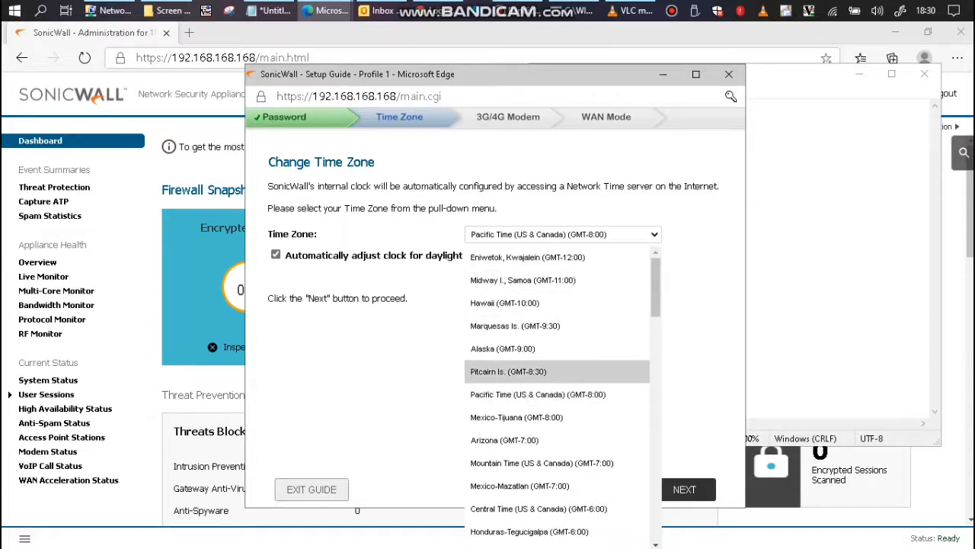
scroll(556, 388, "down", 3)
scroll(556, 396, "down", 6)
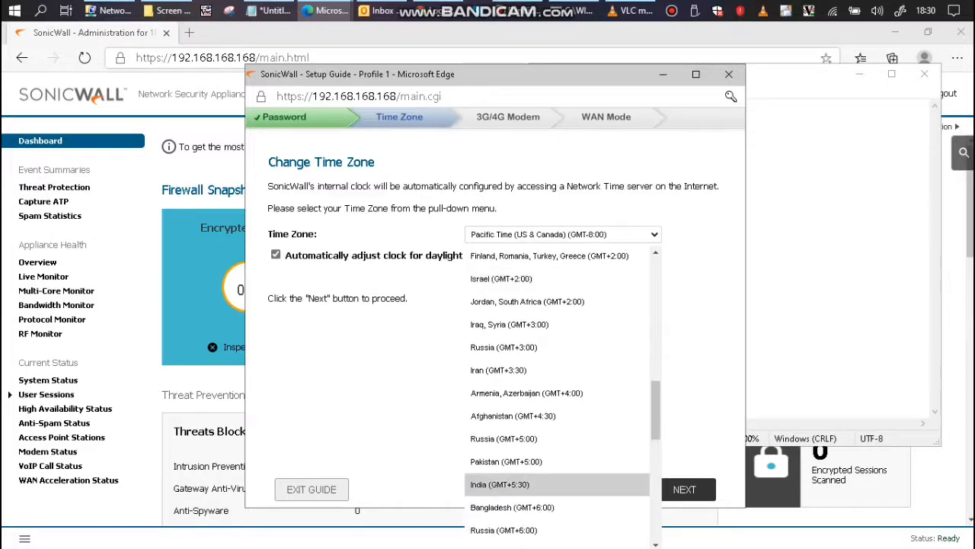
left_click(534, 484)
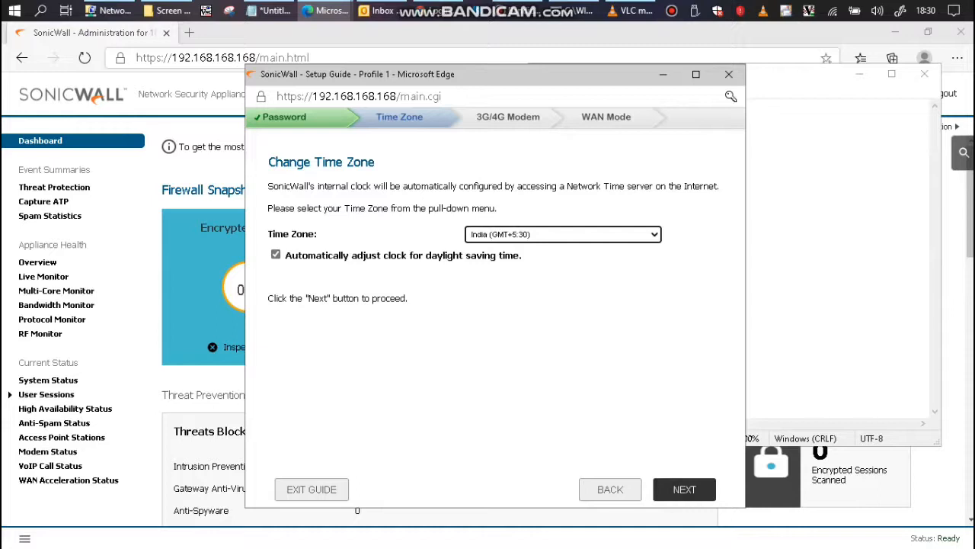
left_click(684, 489)
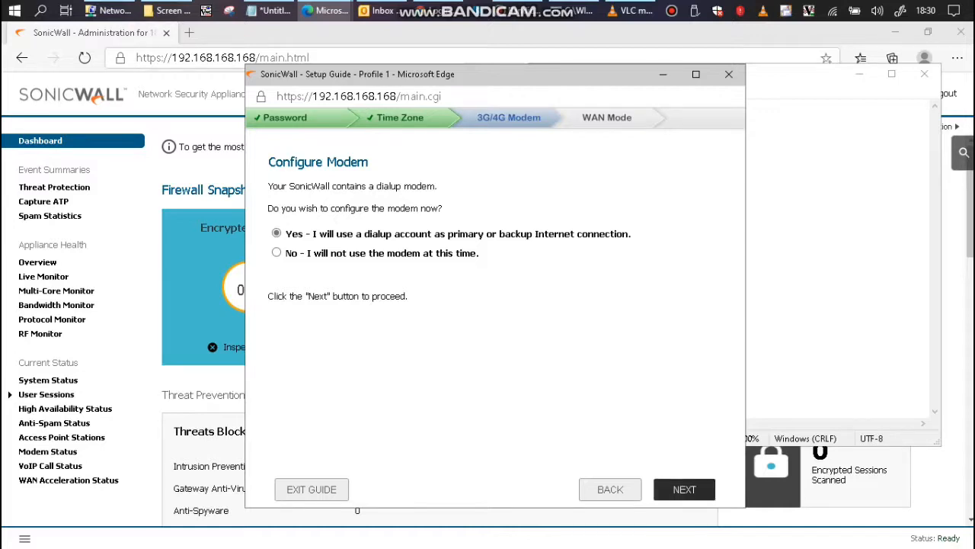
- Decline the dial-up modem and keep the router-based static IP WAN mode
left_click(277, 252)
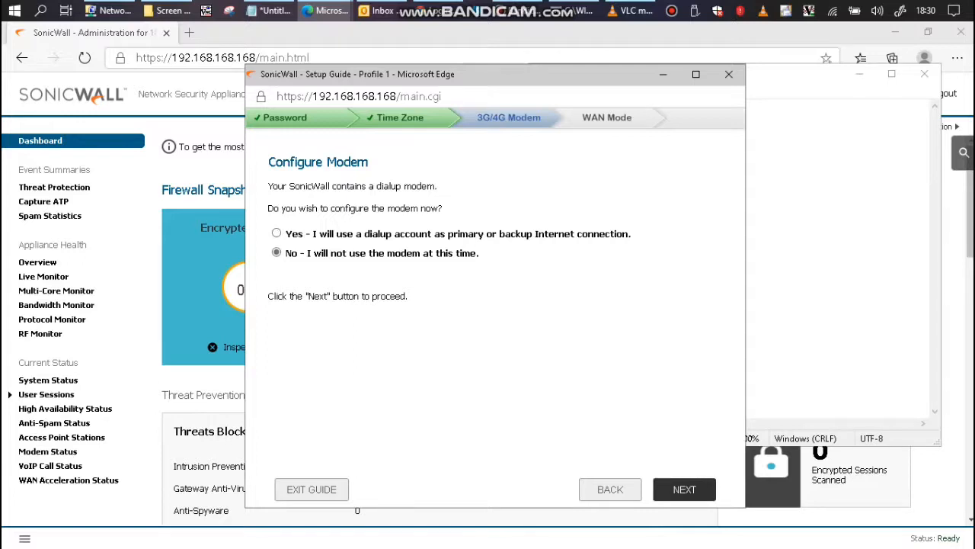
left_click(684, 489)
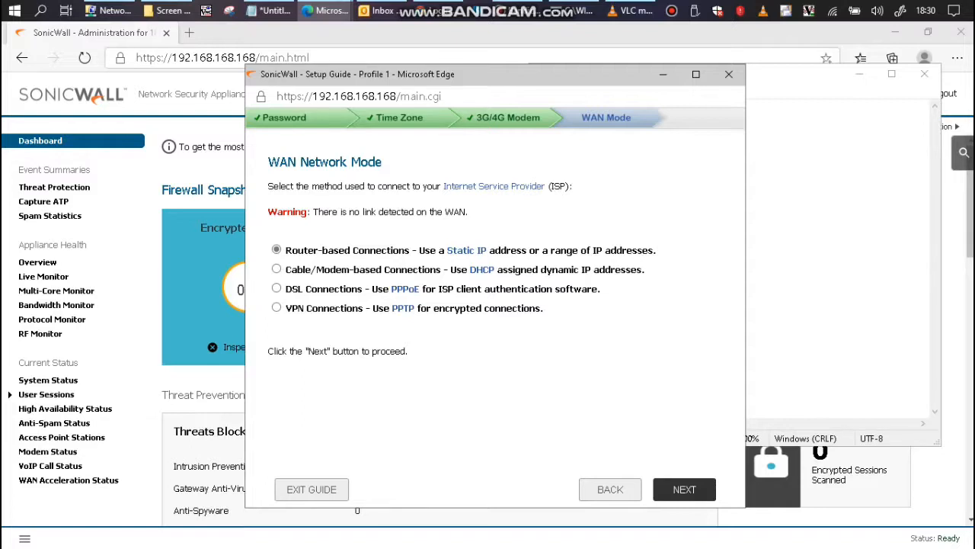
left_click(684, 489)
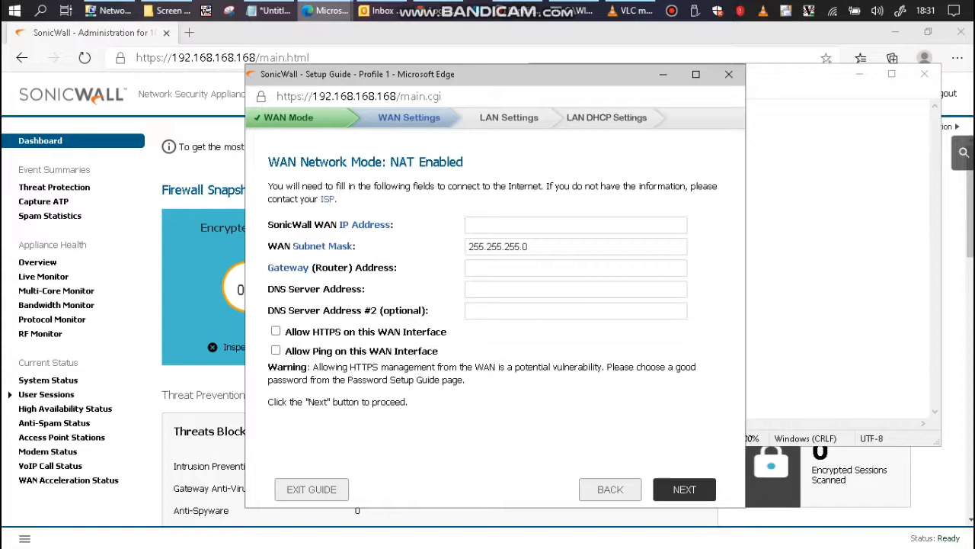
left_click(576, 10)
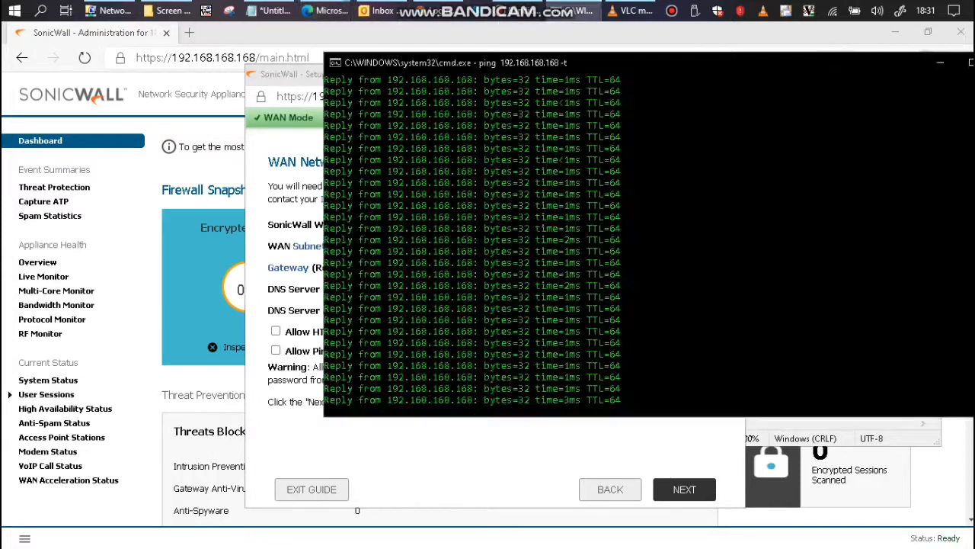
- Open a new Command Prompt and launch Network Connections with ncpa.cpl
key("super+r")
type("cmd")
key("Return")
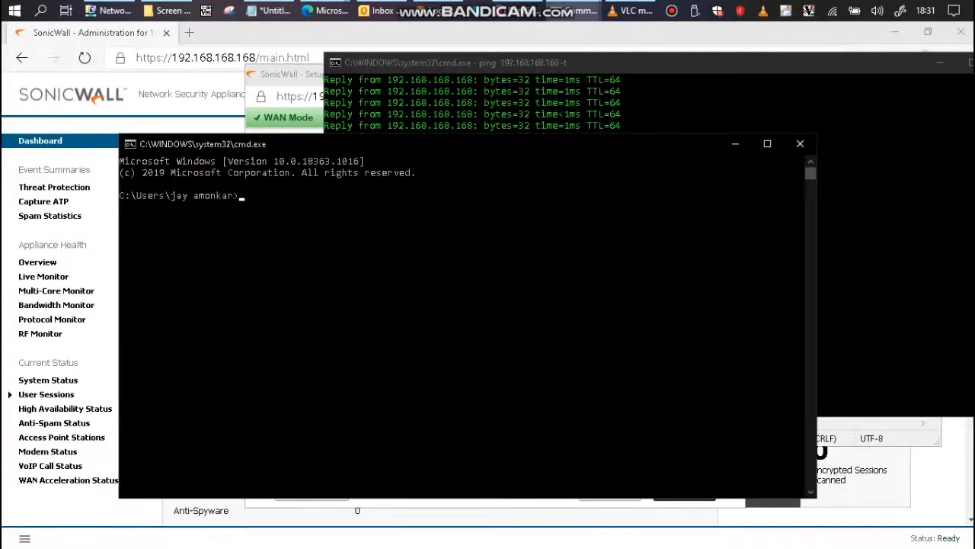
type("ncpa.cpl")
key("Return")
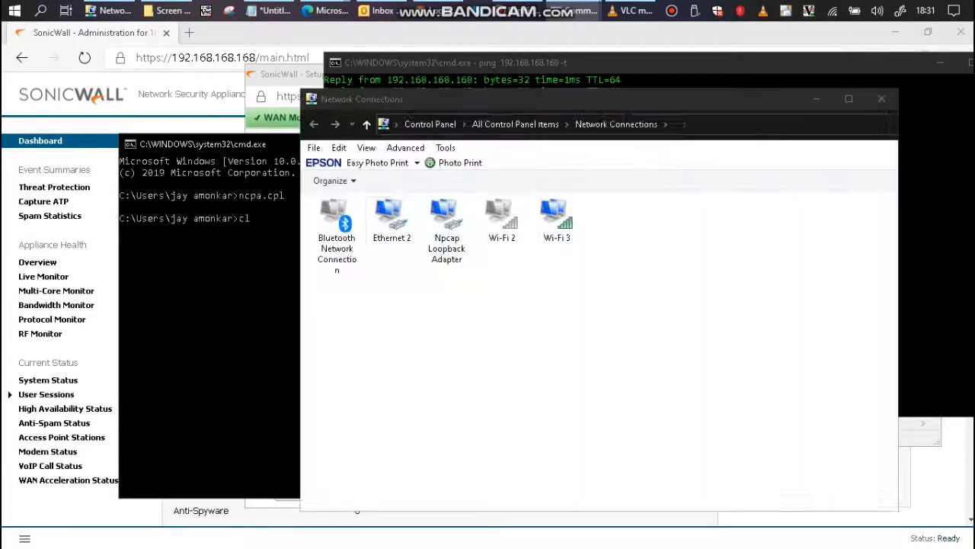
- Go to the drive root, clear the screen and start 'ping 10.175.70.3 -t'
type("cd..")
key("Return")
type("cd..")
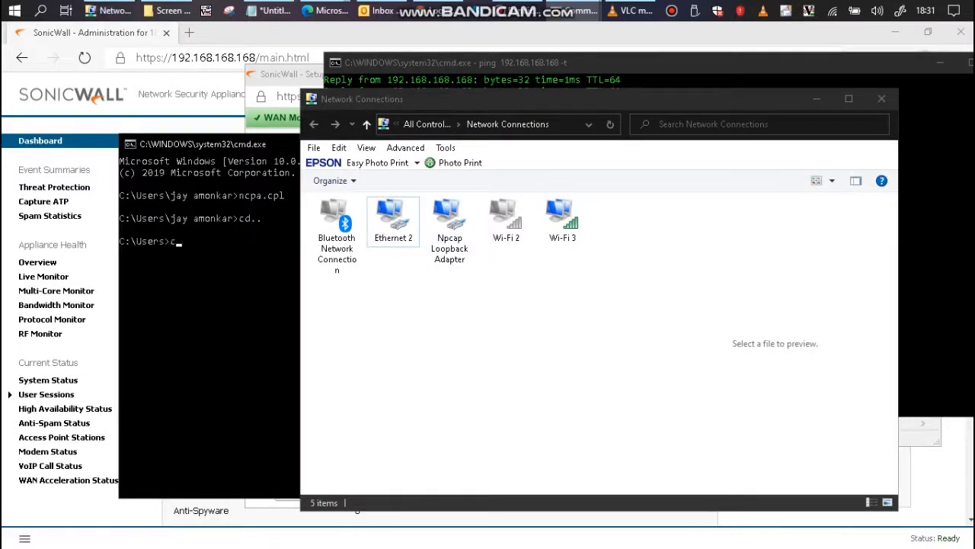
key("Return")
type("cls")
key("Return")
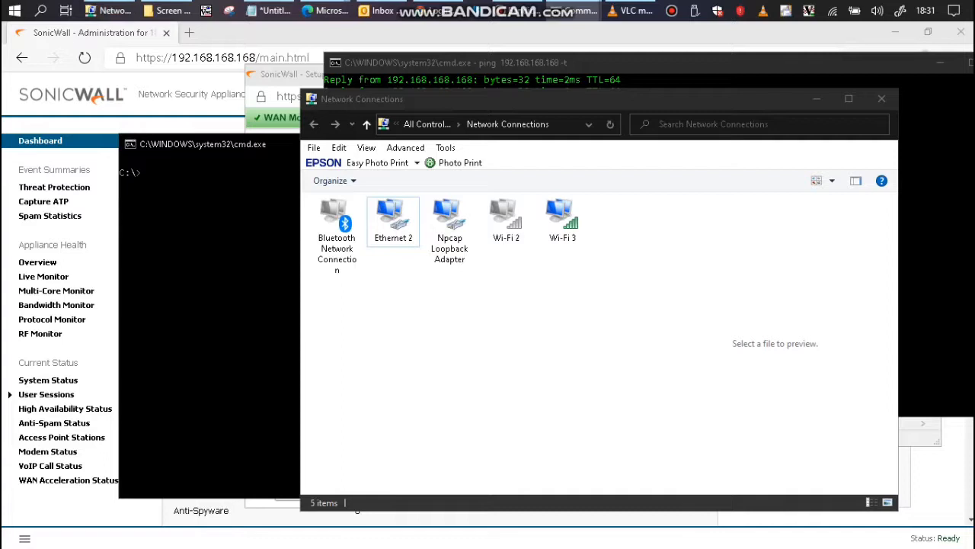
type("ping 8.")
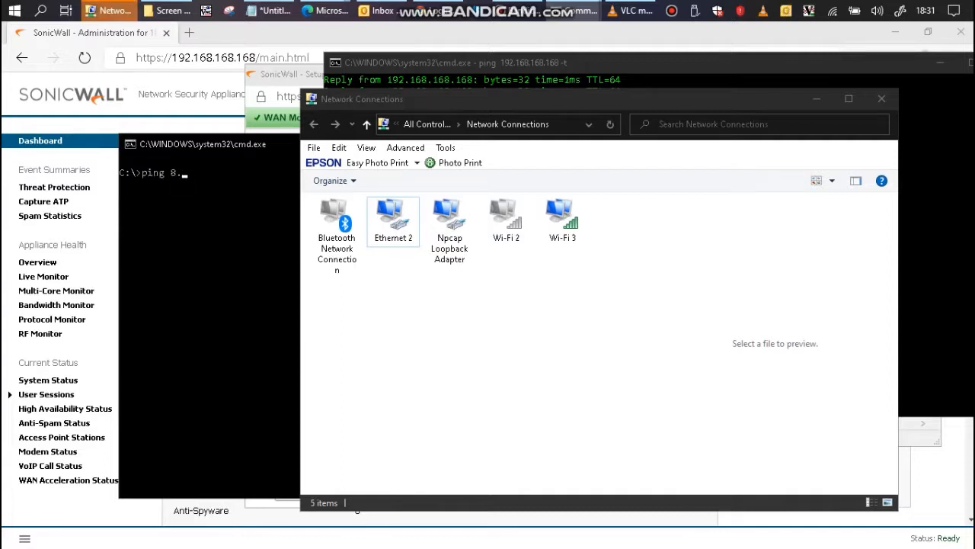
type("8.8.8")
key("BackSpace")
key("BackSpace")
key("BackSpace")
key("BackSpace")
key("BackSpace")
key("BackSpace")
key("BackSpace")
type("10.175.70.3 -t")
key("Return")
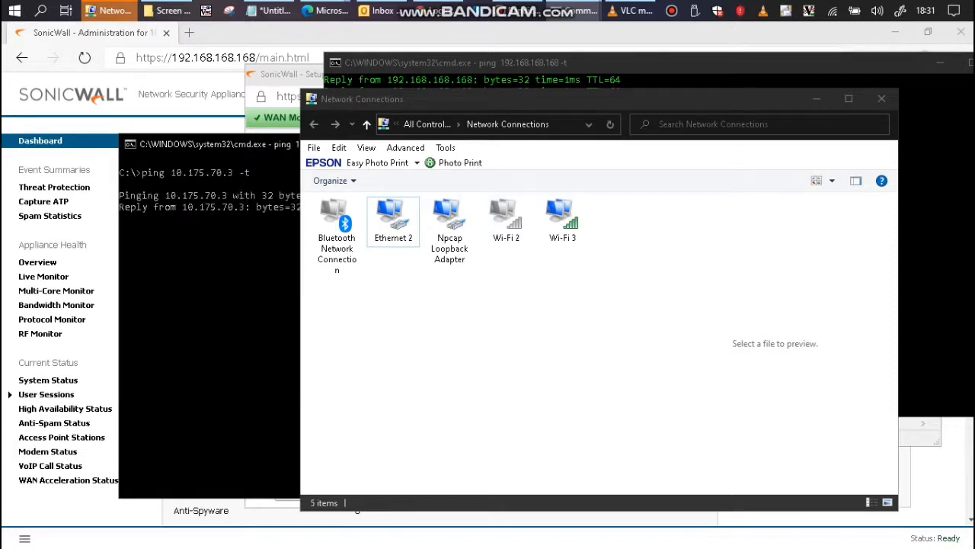
- Confirm Wi-Fi 3's IPv4 DNS server is 10.175.70.3, then close its Details and Status windows
left_click(219, 263)
double_click(562, 221)
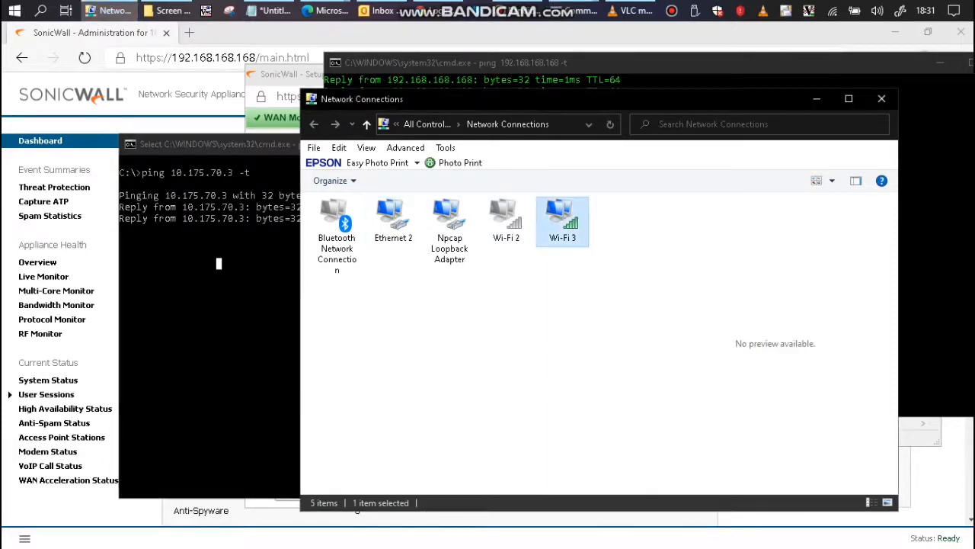
left_click(413, 285)
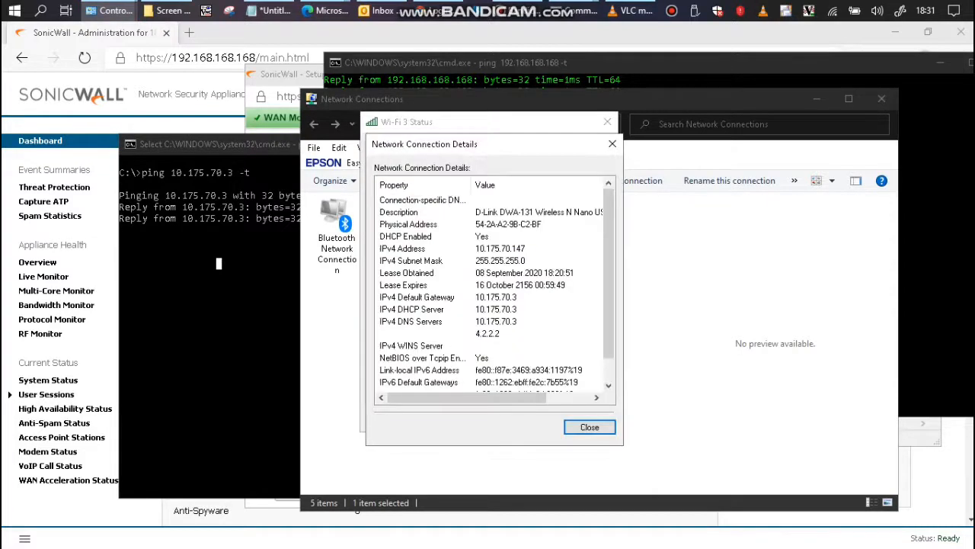
left_click(496, 322)
left_click(612, 143)
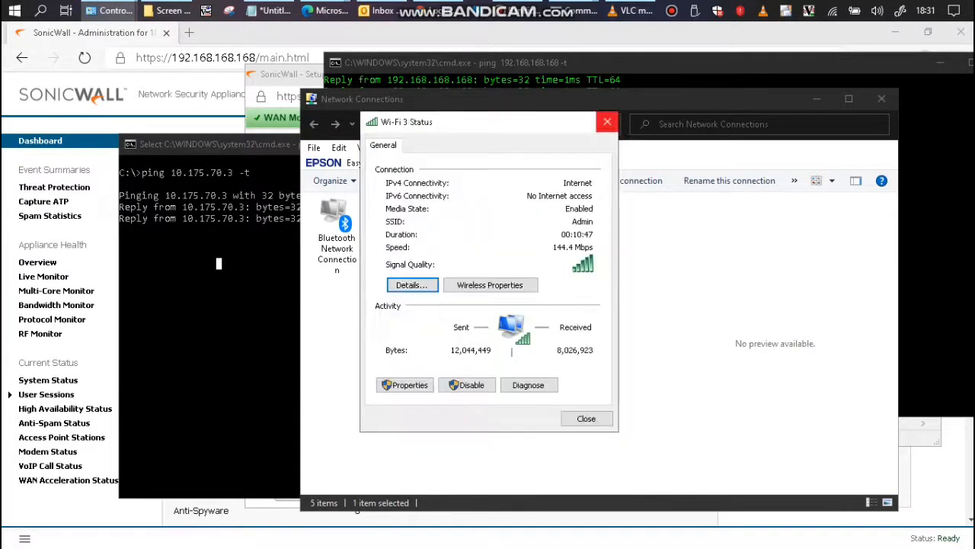
left_click(610, 124)
left_click(188, 33)
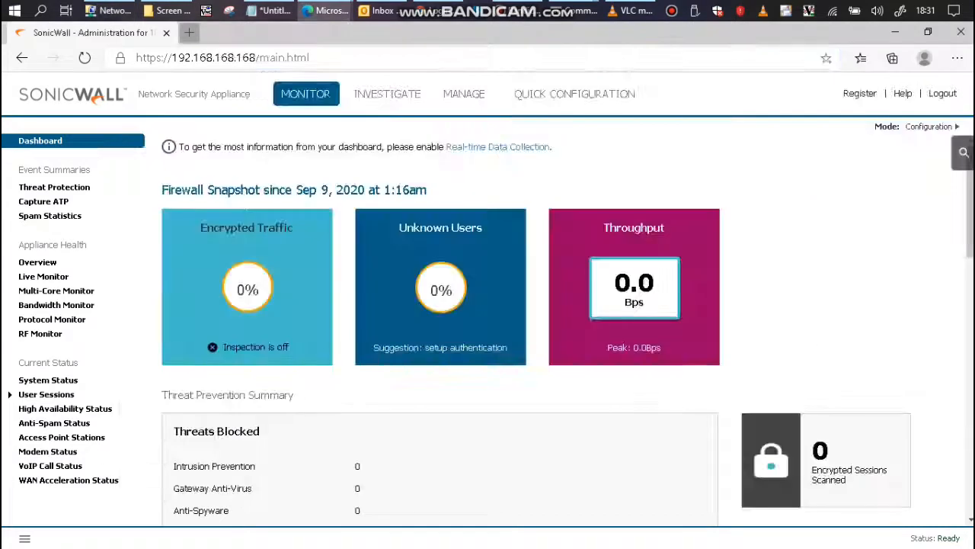
- Log in to the Tenda router at 10.175.70.3 using the browser's saved password
type("10.175.70.3")
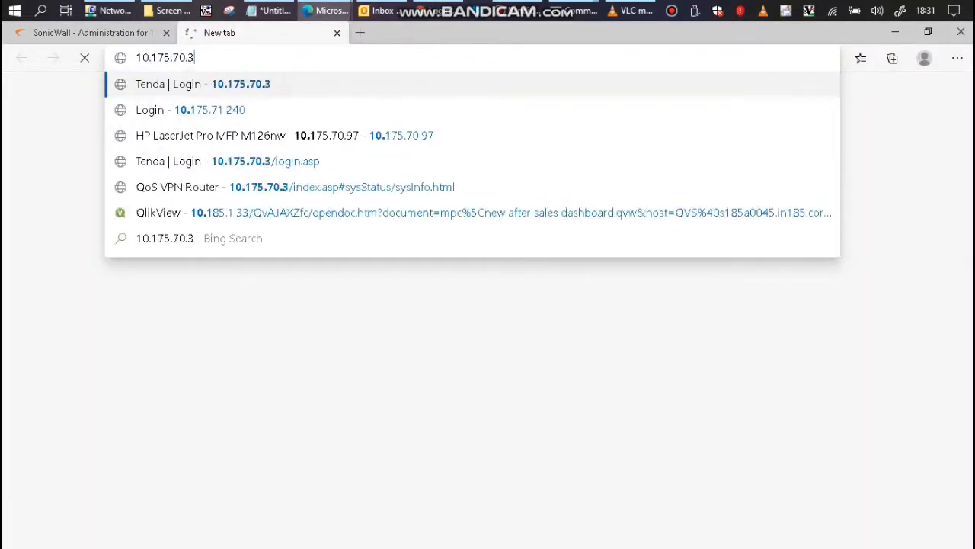
key("Return")
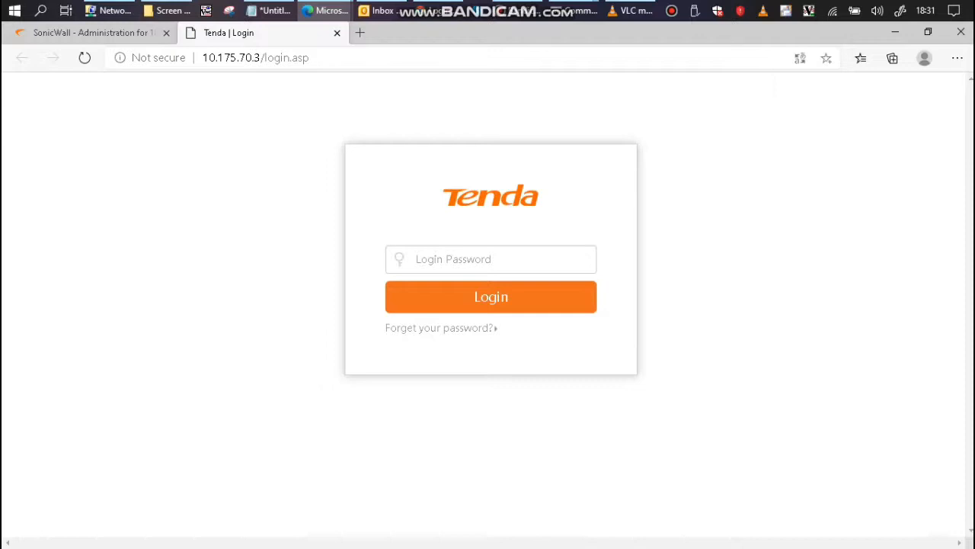
key("Down")
key("Down")
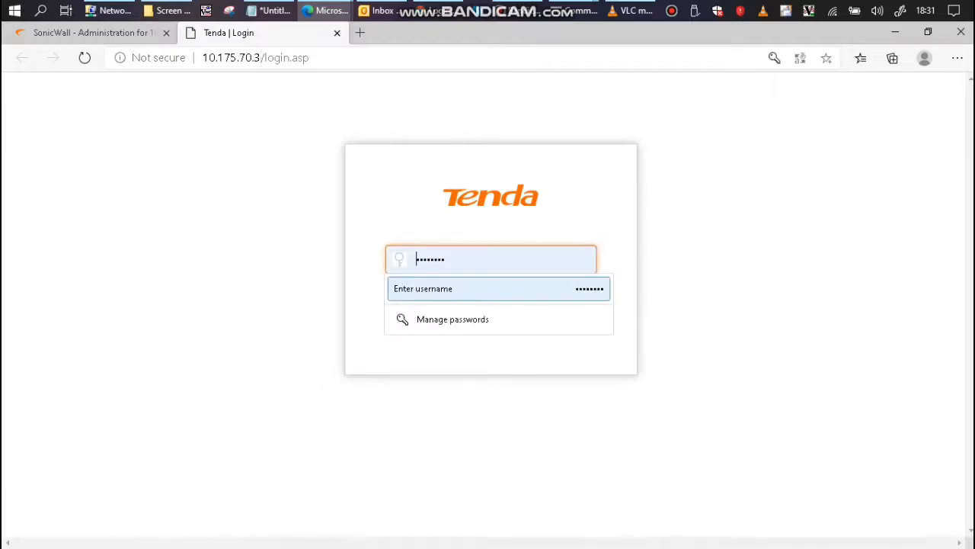
key("Return")
key("Return")
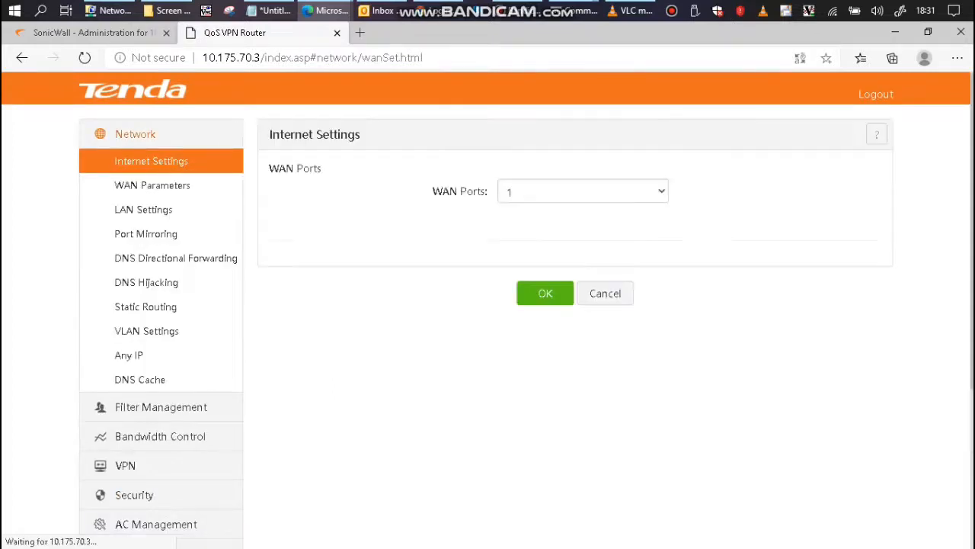
- Open the router's Internet Settings and select WAN0's IP address for copying
left_click(152, 186)
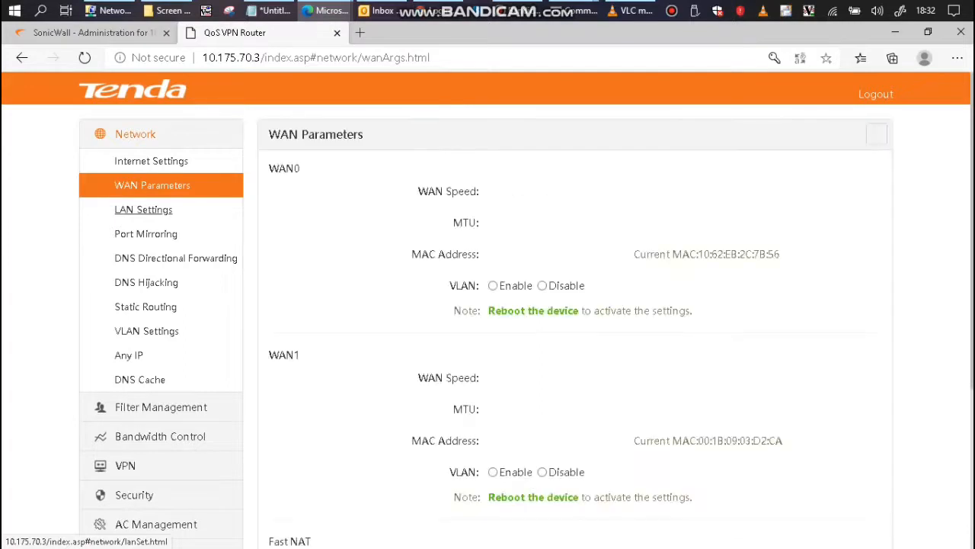
left_click(143, 210)
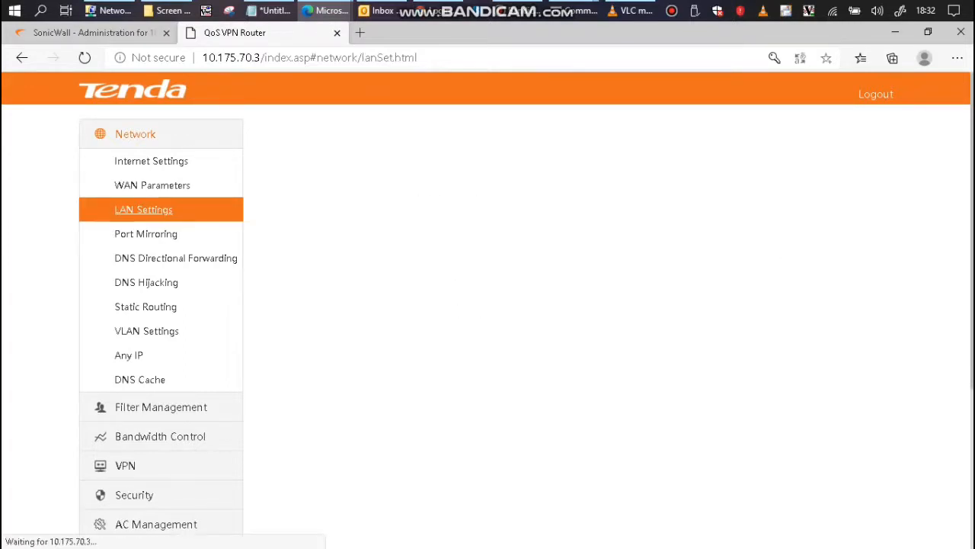
scroll(143, 209, "down", 3)
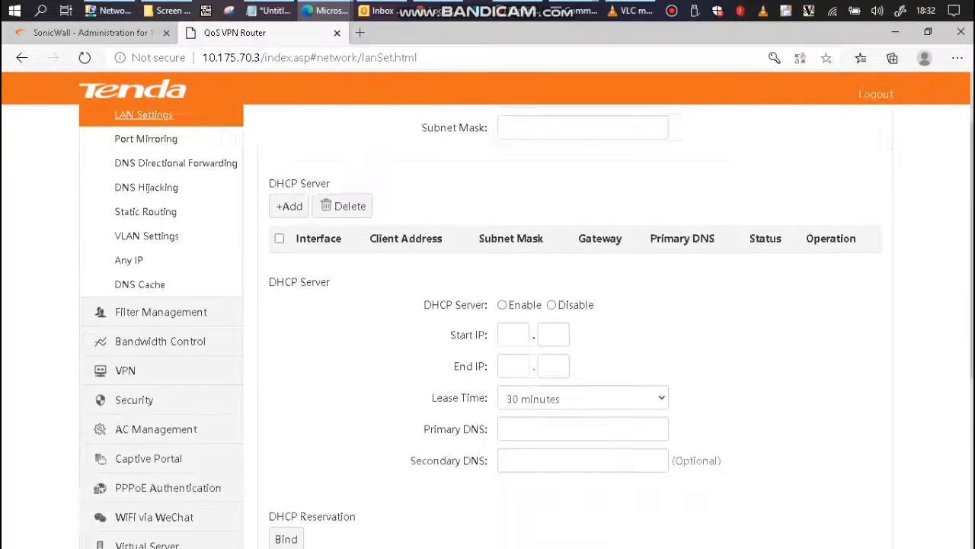
scroll(143, 209, "up", 3)
left_click(151, 137)
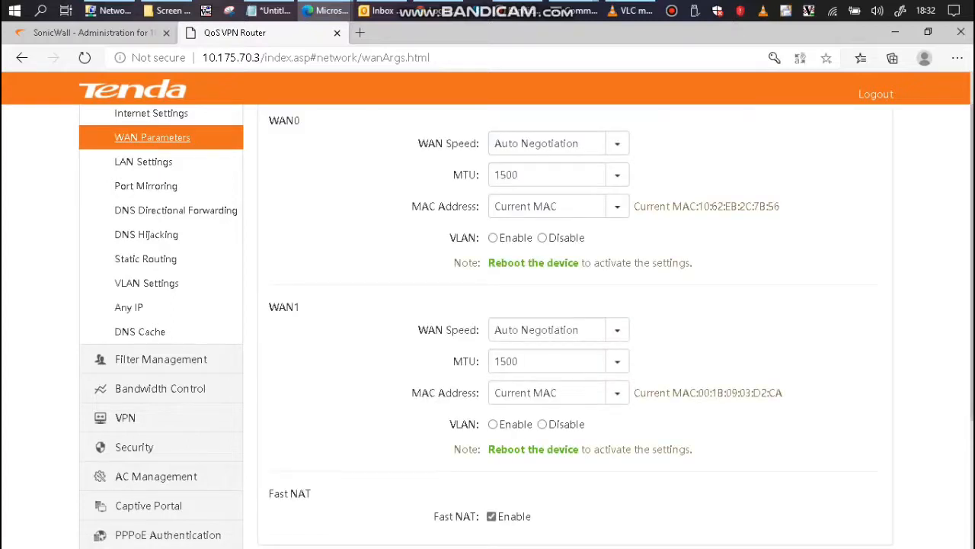
left_click(151, 112)
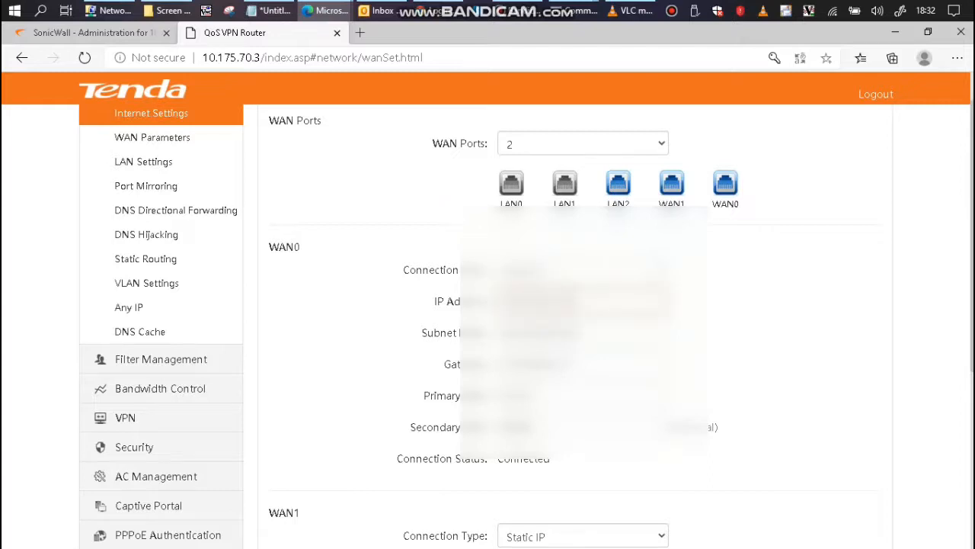
left_click_drag(575, 301, 500, 302)
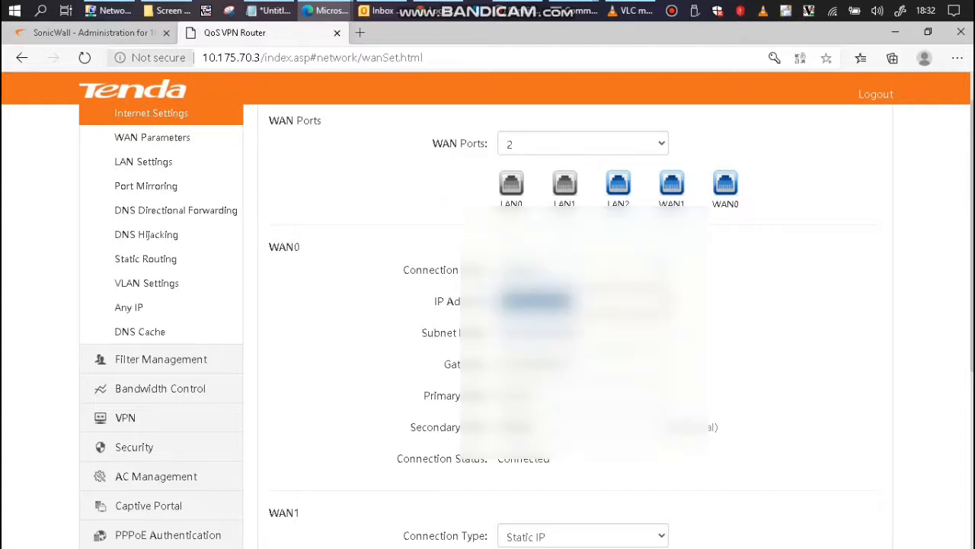
left_click(101, 33)
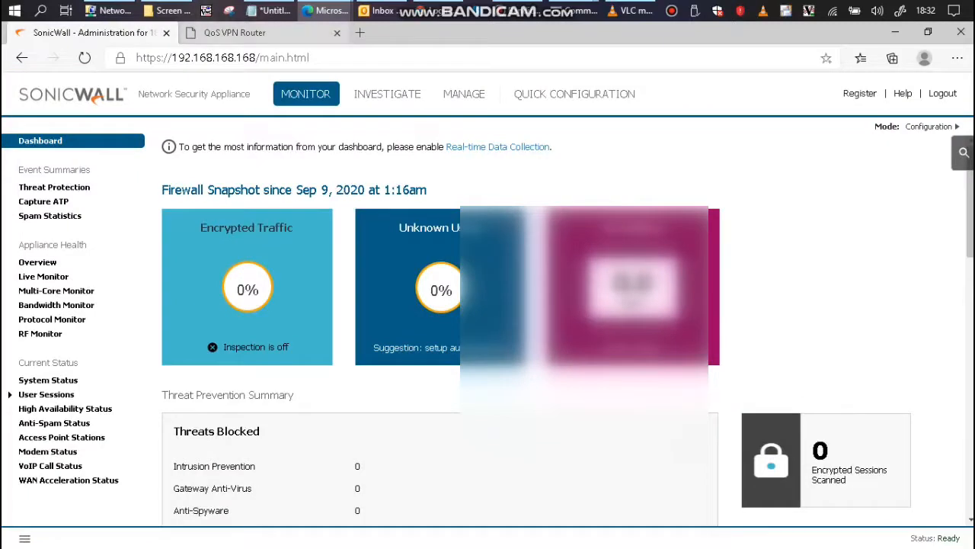
- Transfer WAN0's IP address, subnet mask and gateway from the Tenda page into the WAN Settings
left_click(235, 33)
left_click(325, 11)
left_click(402, 80)
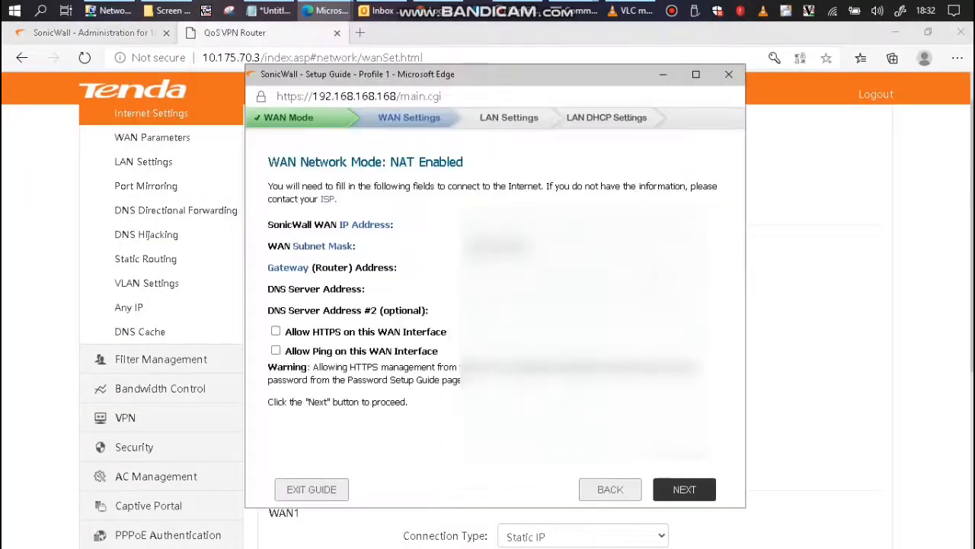
key("alt+Tab")
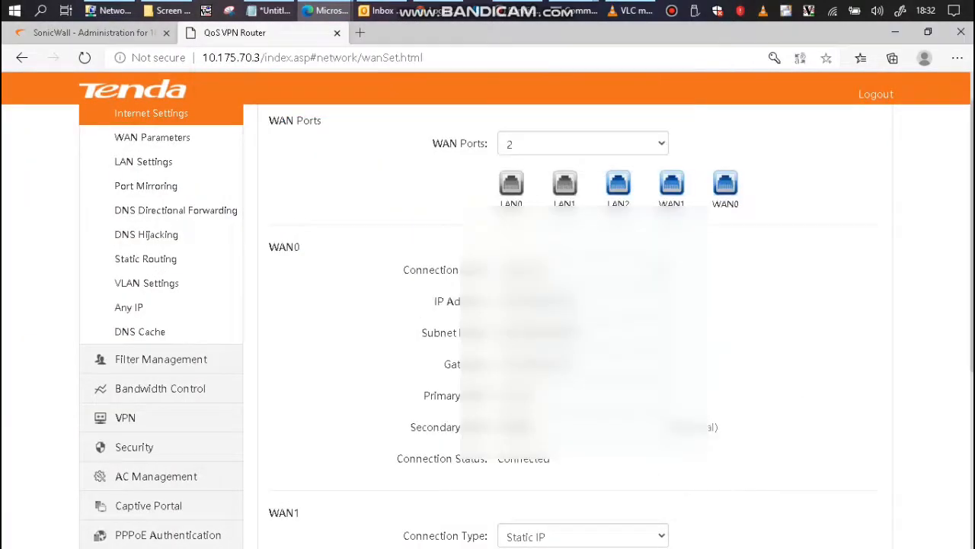
double_click(539, 332)
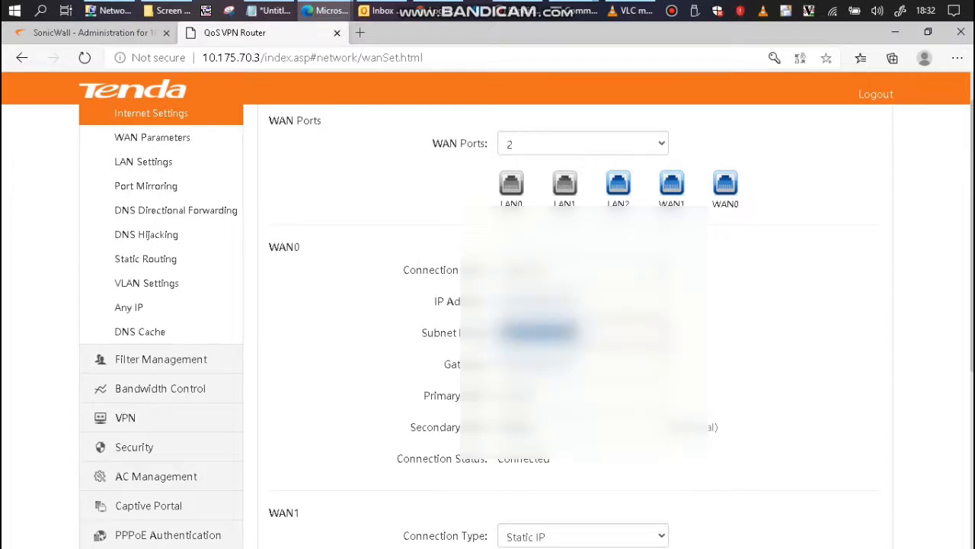
left_click(328, 11)
left_click(402, 80)
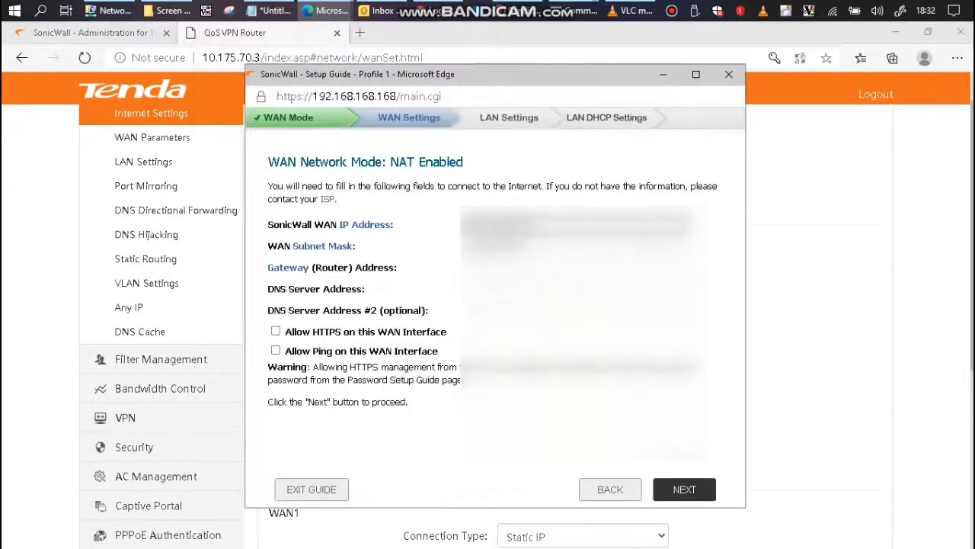
key("alt+Tab")
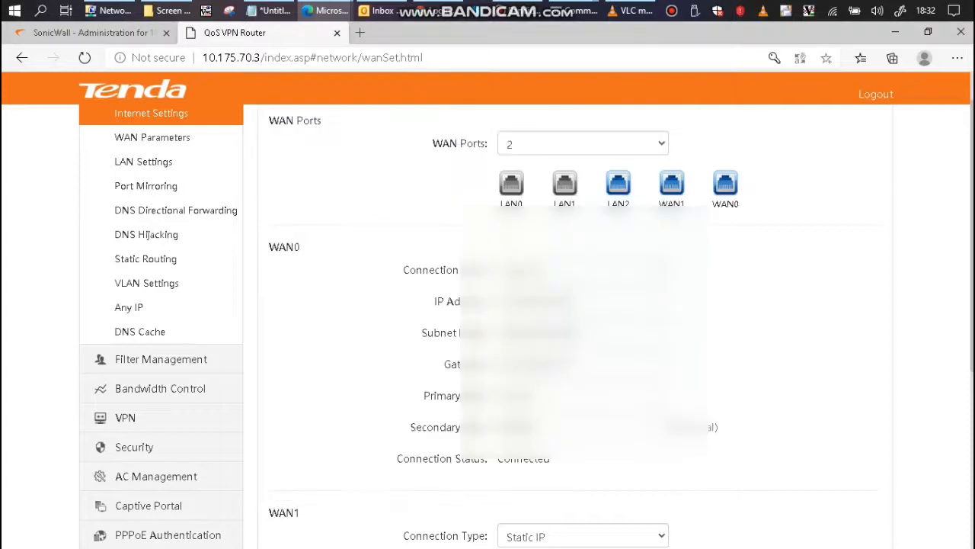
key("Tab")
mouse_move(326, 10)
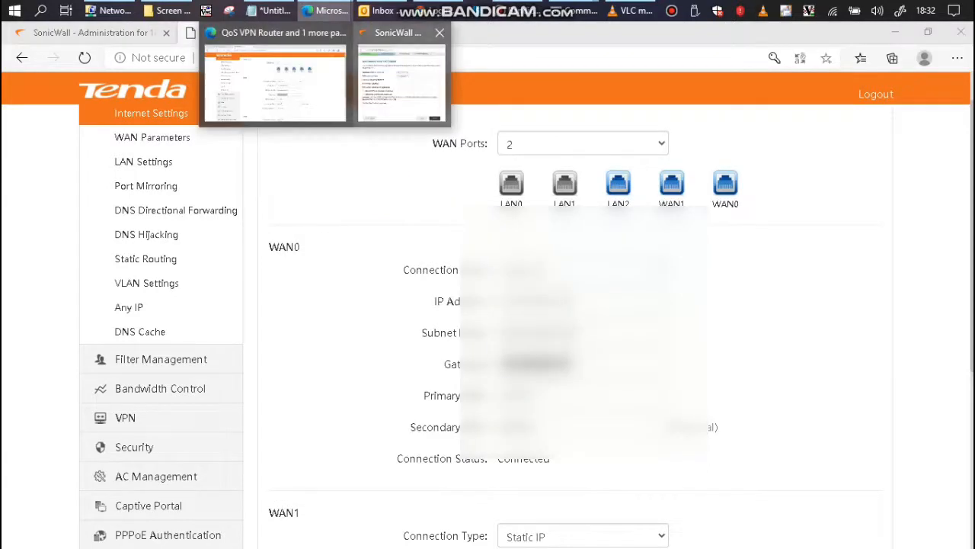
left_click(402, 50)
key("alt+Tab")
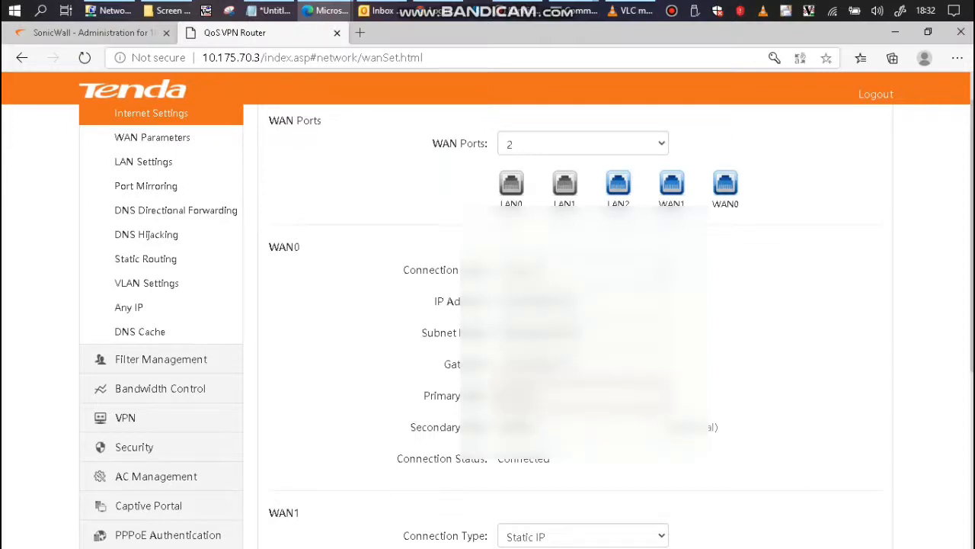
- Paste the router's primary and secondary DNS addresses into both DNS server fields and continue
key("Tab")
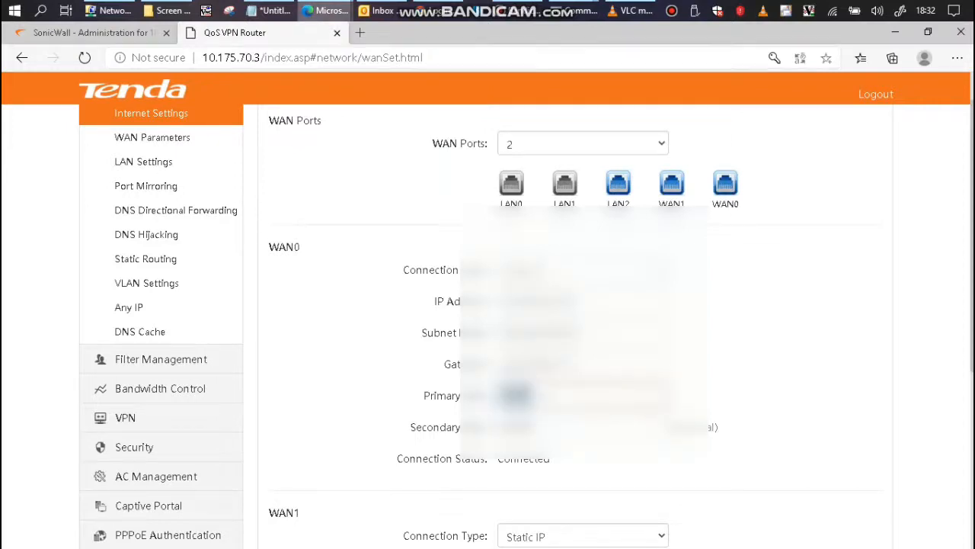
left_click(326, 11)
left_click(403, 49)
key("Tab")
key("ctrl+v")
key("alt+Tab")
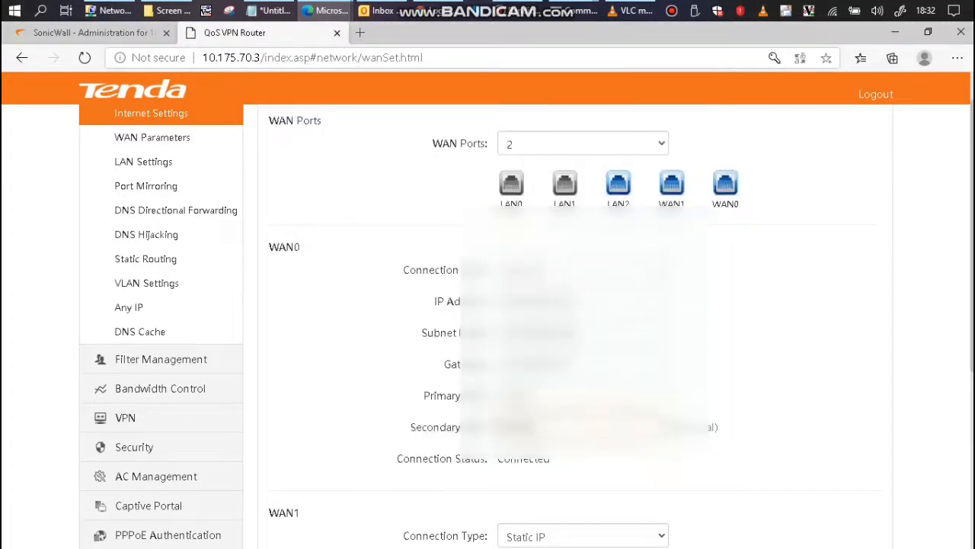
key("Tab")
left_click(326, 11)
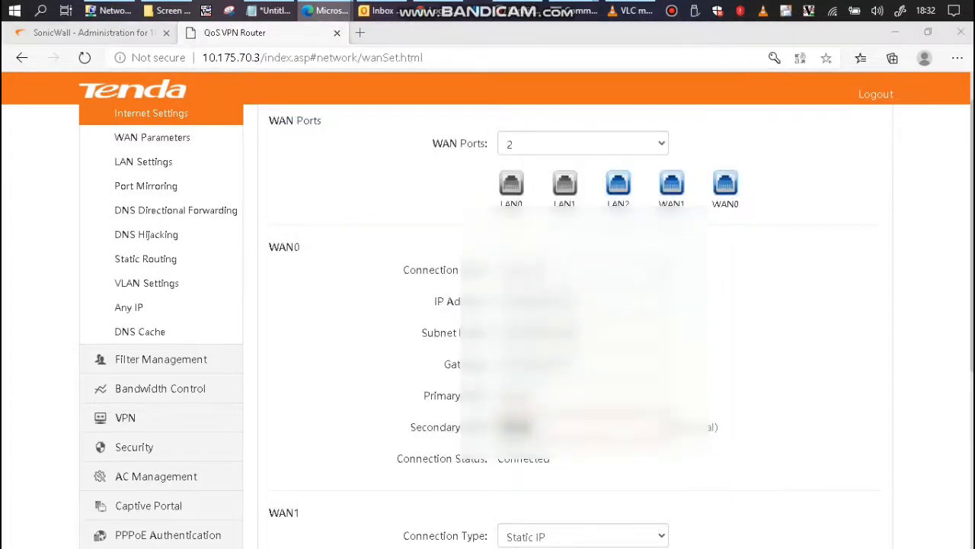
left_click(397, 76)
key("Tab")
key("ctrl+v")
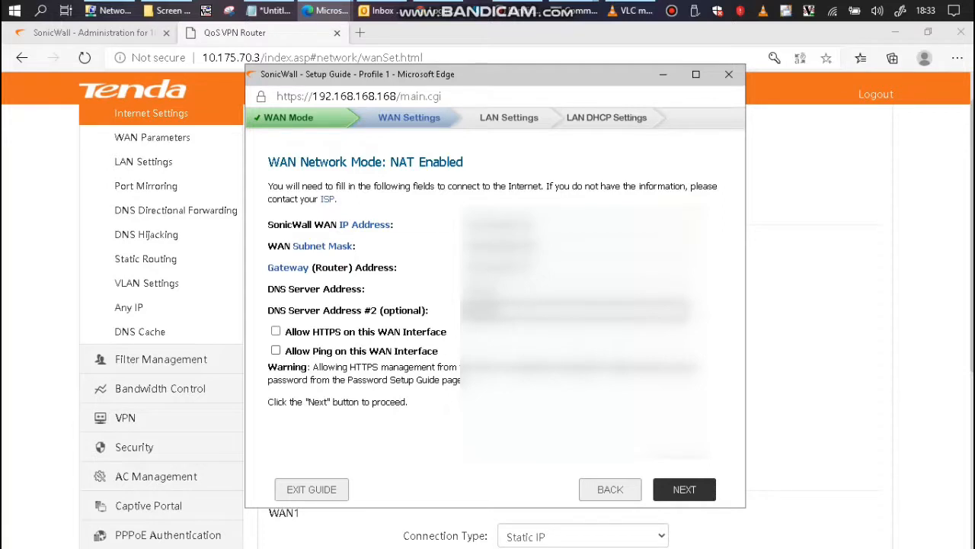
left_click(684, 489)
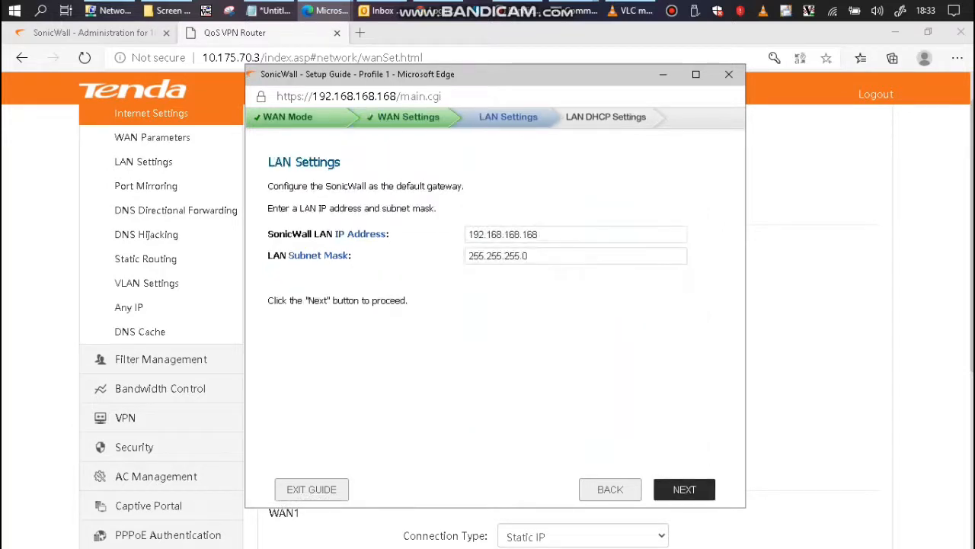
- Replace LAN IP 192.168.168.168 with 10.175.70.3 and advance past LAN DHCP Settings
left_click_drag(550, 235, 466, 234)
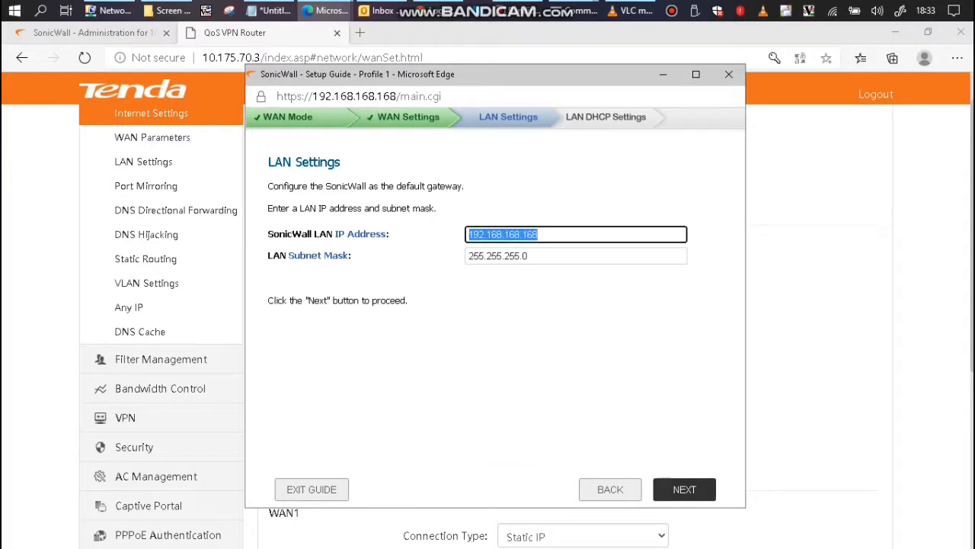
key("BackSpace")
type("10.175.70.")
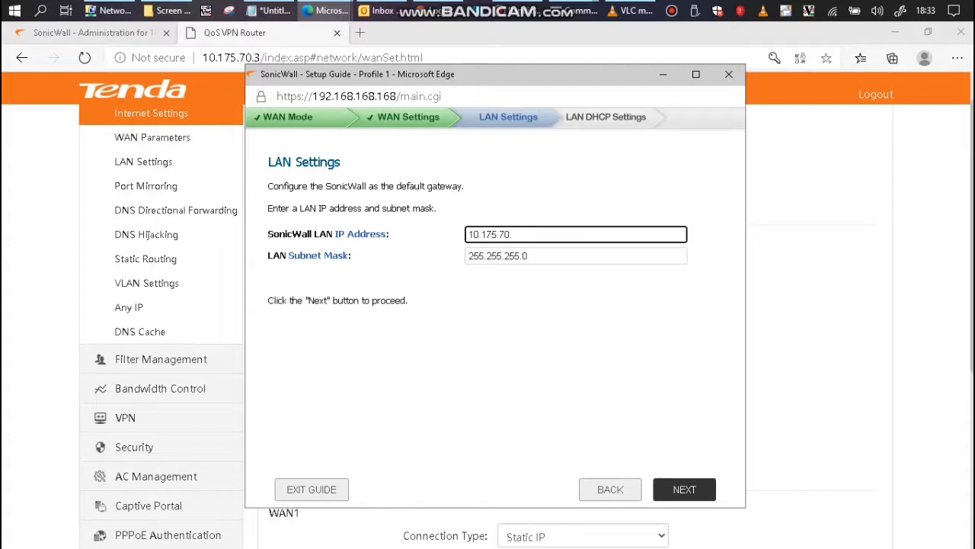
type("3")
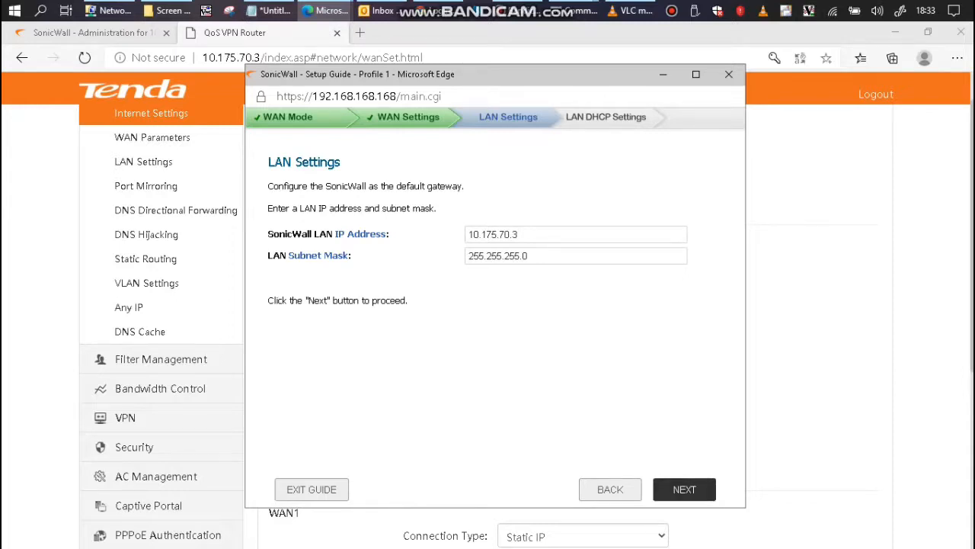
left_click(684, 489)
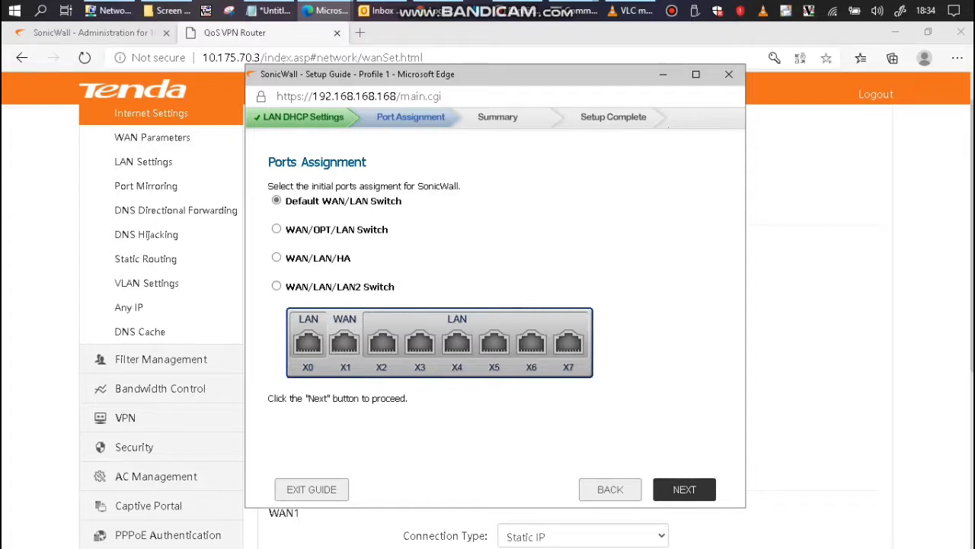
- Preview the WAN/OPT/LAN, WAN/LAN/HA and WAN/LAN/LAN2 layouts, then keep Default WAN/LAN Switch
left_click(276, 229)
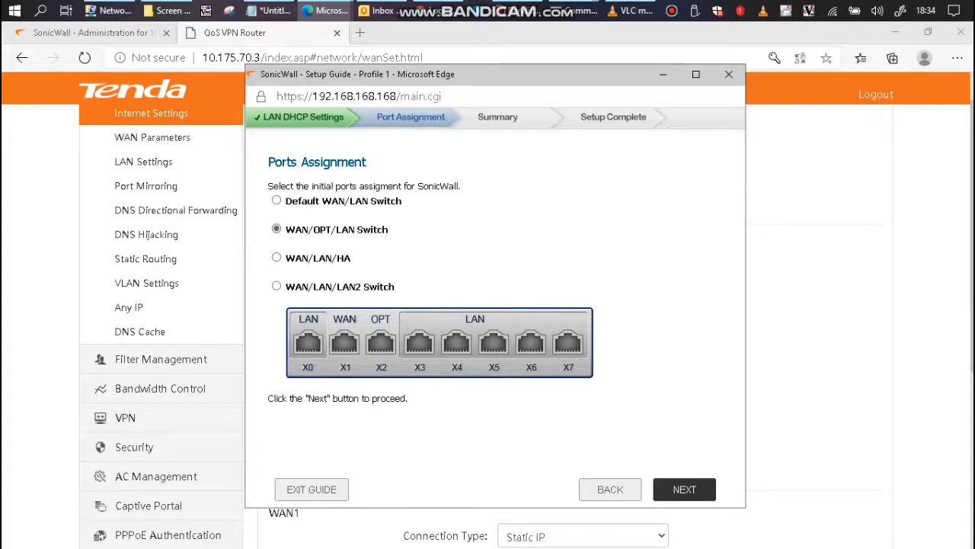
left_click(276, 257)
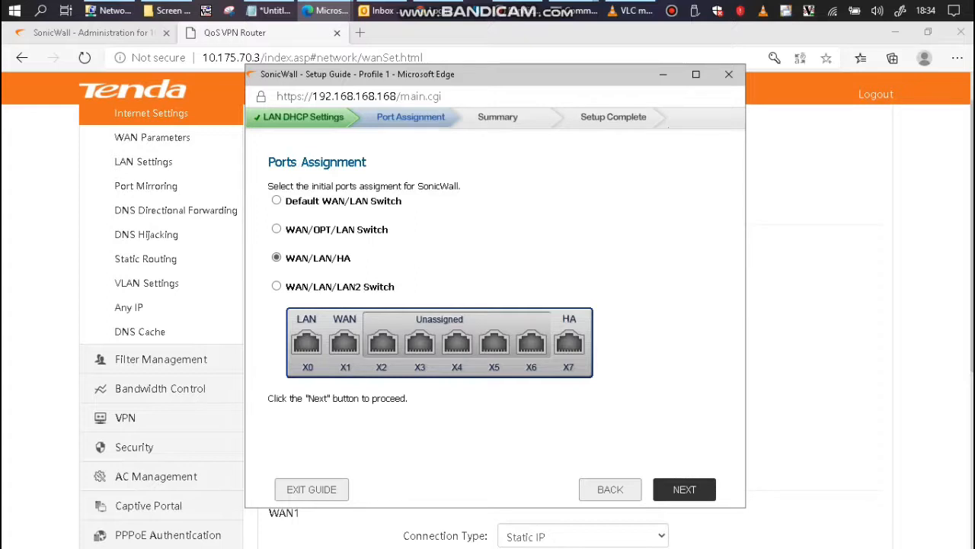
left_click(276, 286)
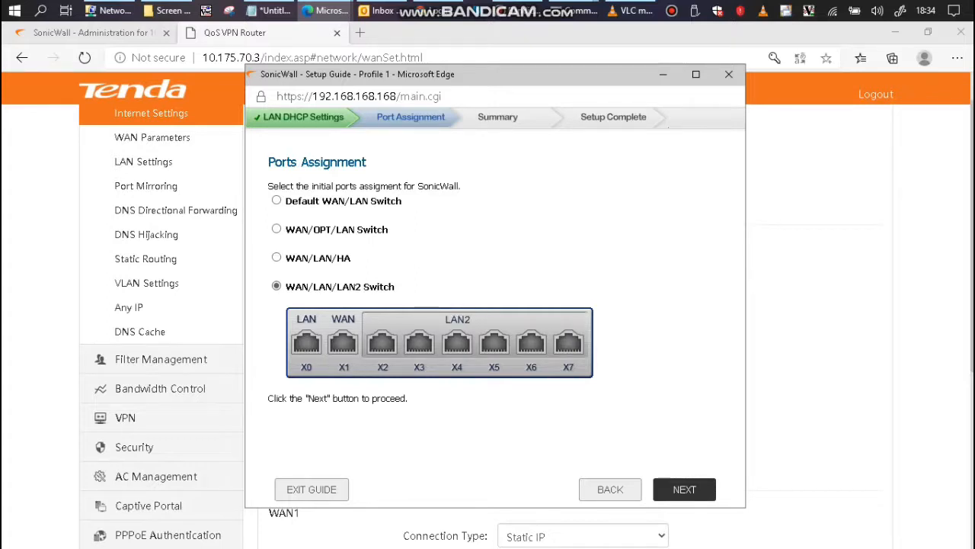
left_click(277, 257)
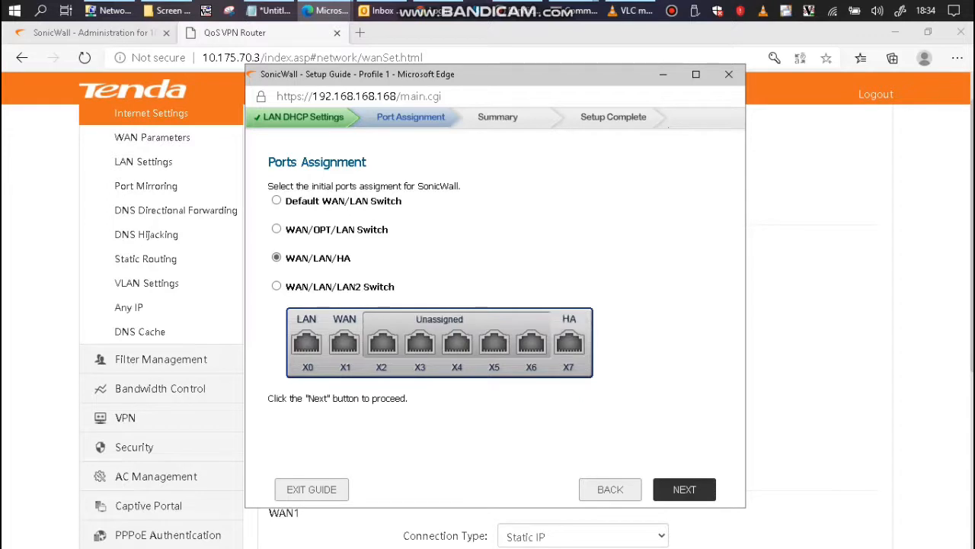
left_click(277, 228)
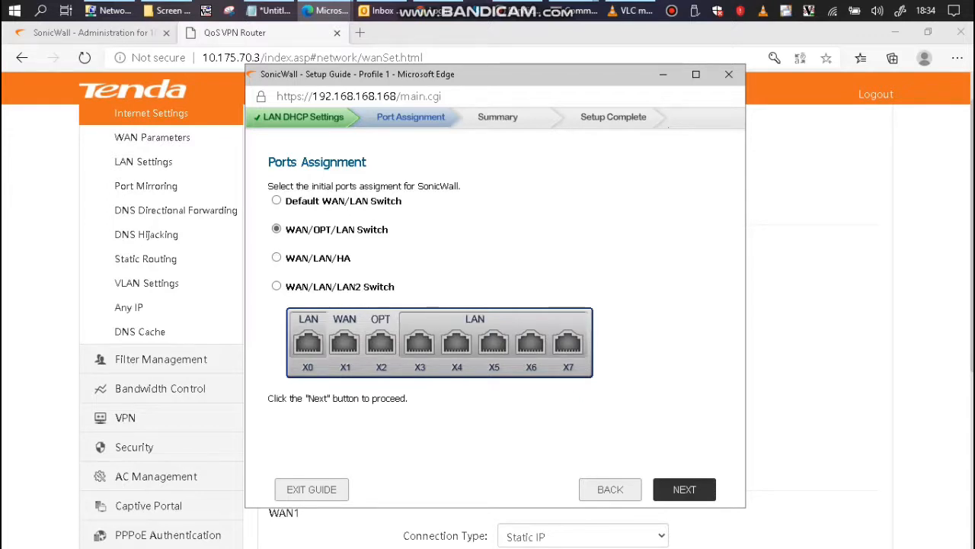
left_click(277, 201)
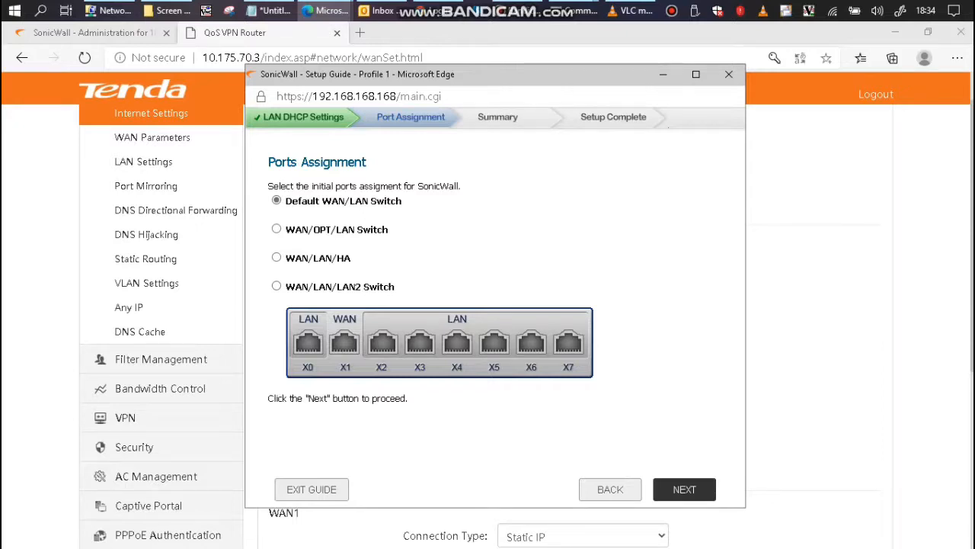
left_click(684, 489)
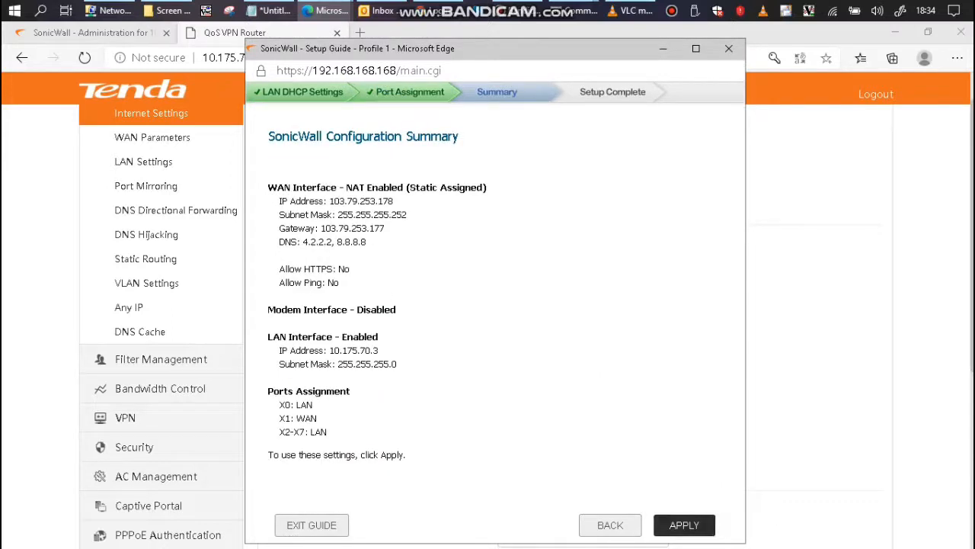
- Apply the Configuration Summary so the guide completes with management address 10.175.70.3
left_click(685, 525)
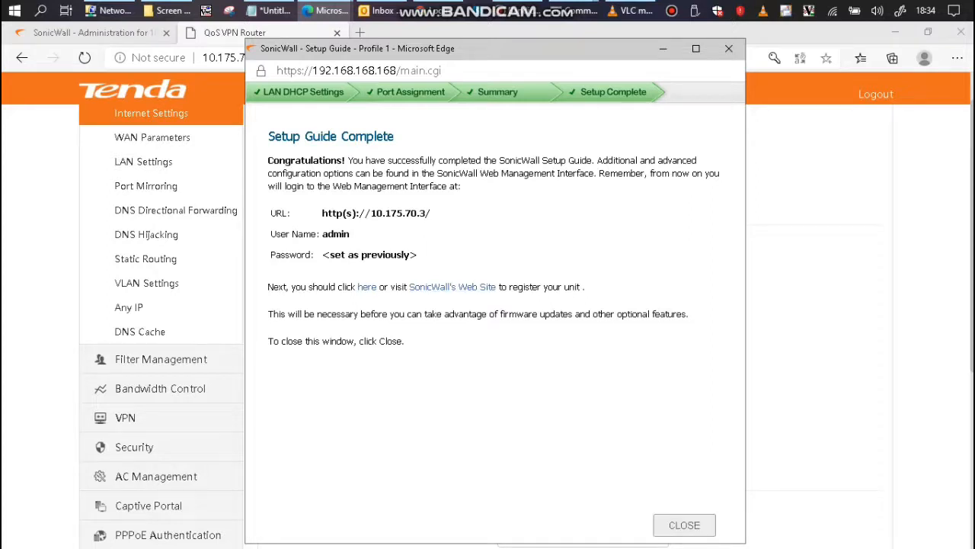
- Close the finished setup guide, return to the unreachable SonicWall tab, and show available Wi-Fi networks
left_click(684, 524)
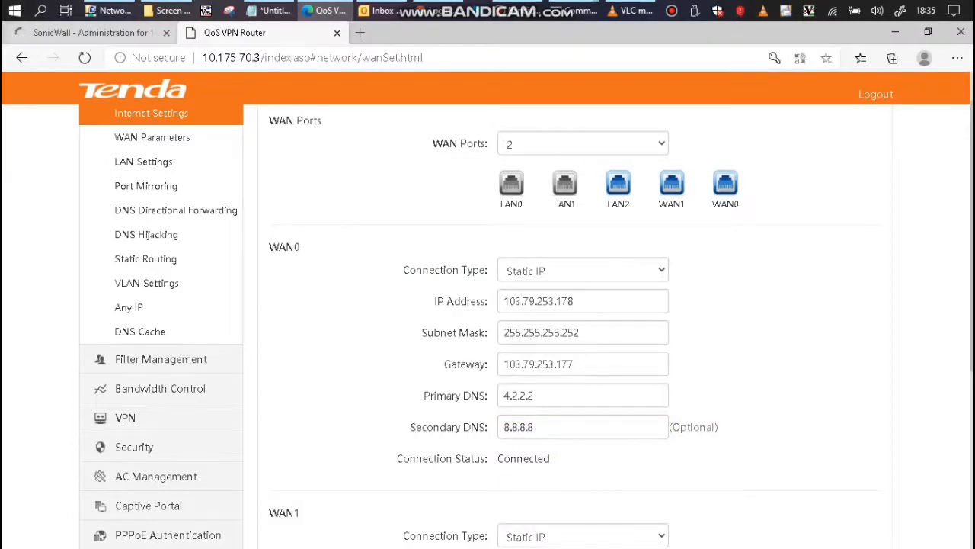
left_click(94, 32)
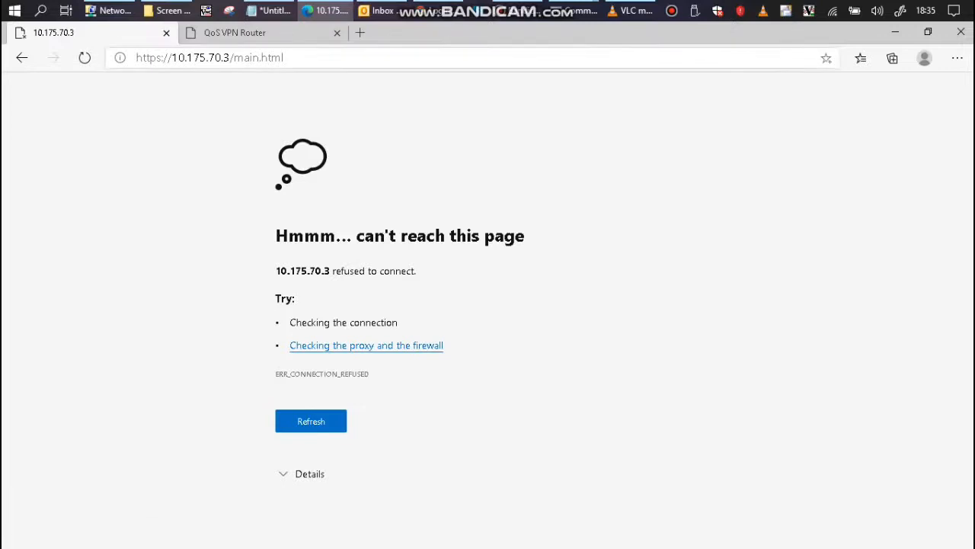
left_click(832, 10)
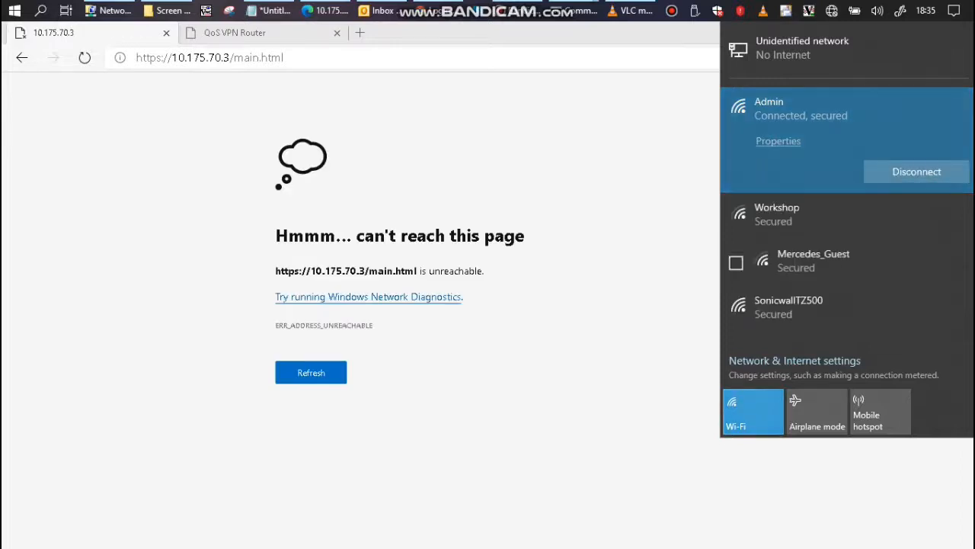
- Arrange the two ping windows to show the ping 10.175.70.3 results
key("Escape")
mouse_move(571, 11)
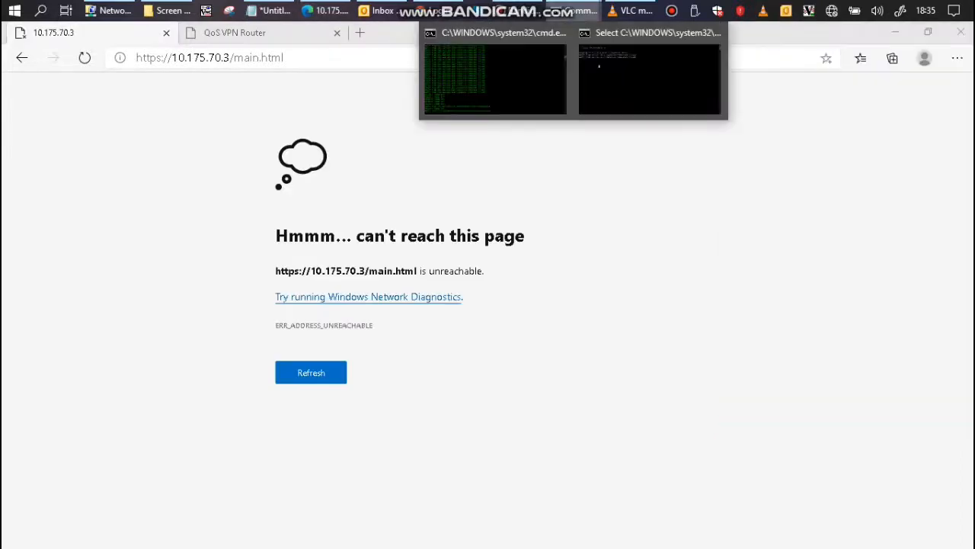
left_click(495, 68)
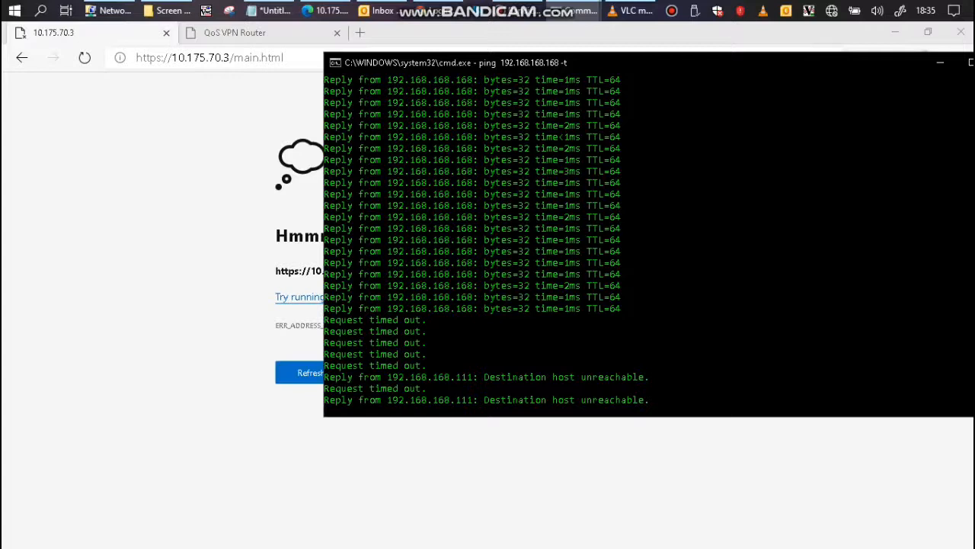
left_click_drag(844, 65, 672, 89)
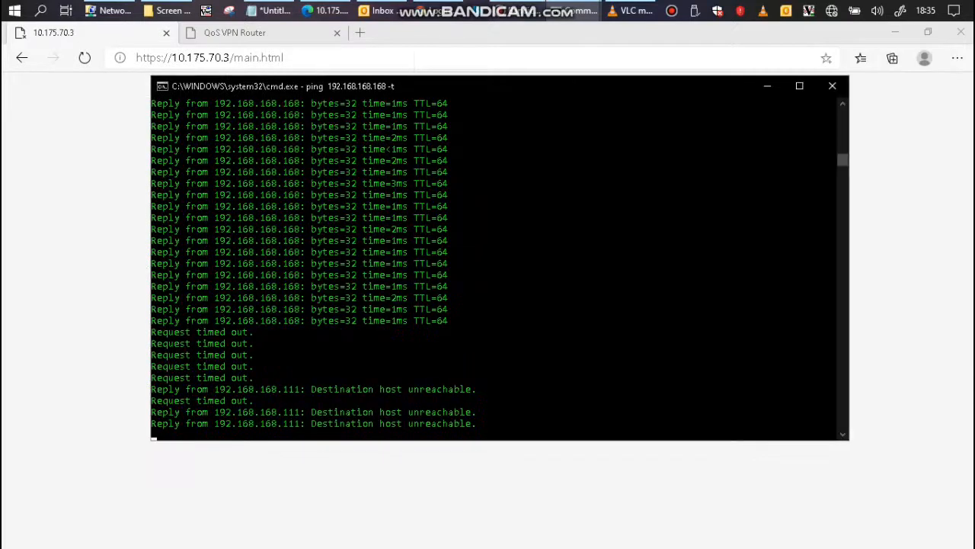
left_click(573, 10)
left_click(655, 70)
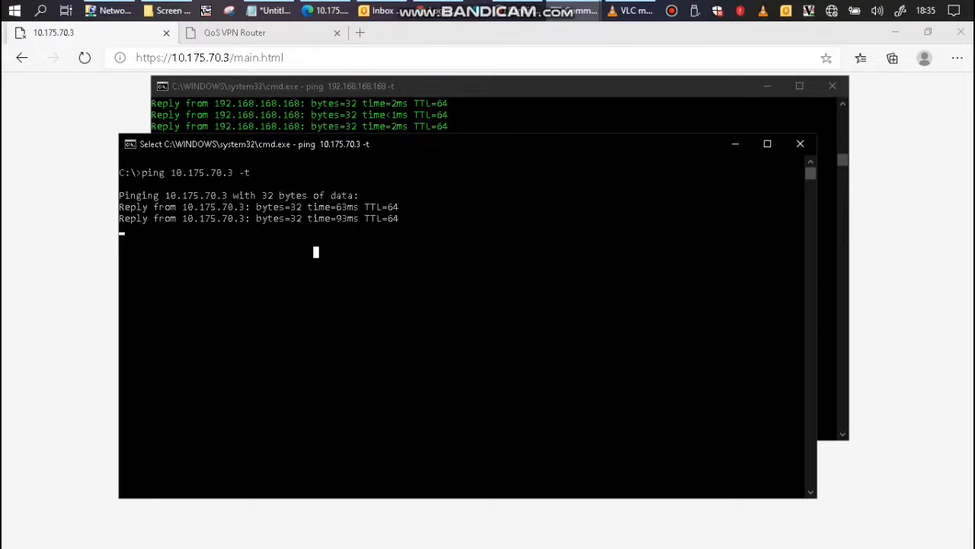
- Check Ethernet 2's connection details: DHCP Enabled, IPv4 address and subnet mask
left_click(108, 10)
left_click(393, 221)
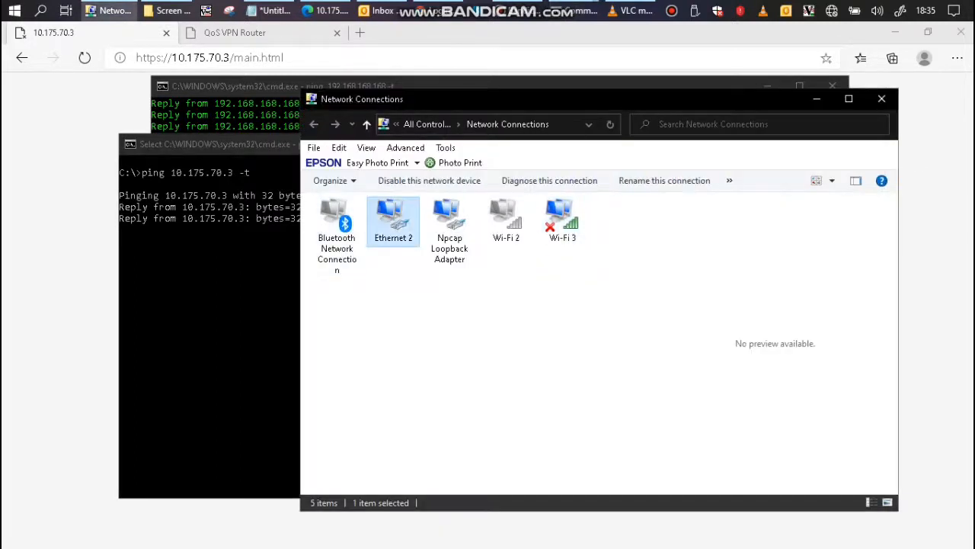
double_click(394, 219)
left_click(414, 258)
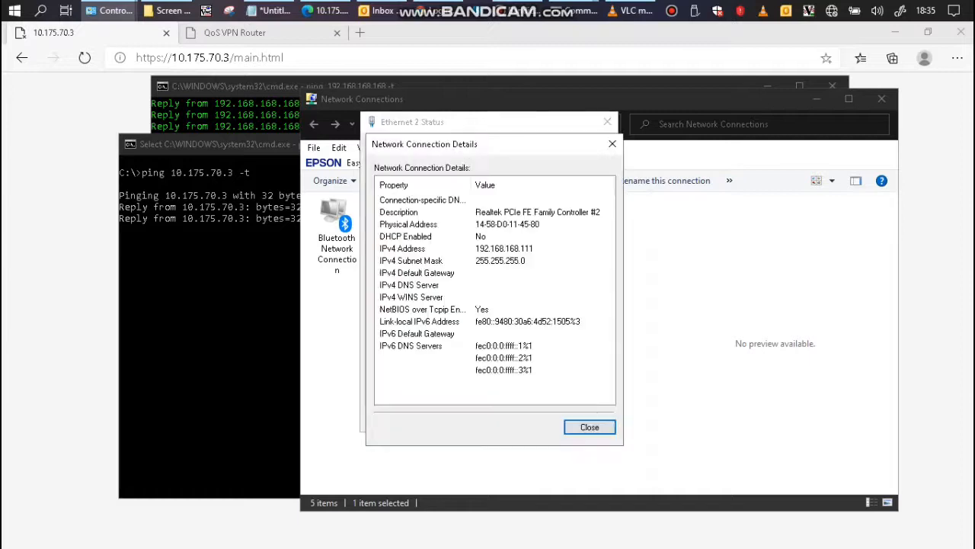
left_click(418, 236)
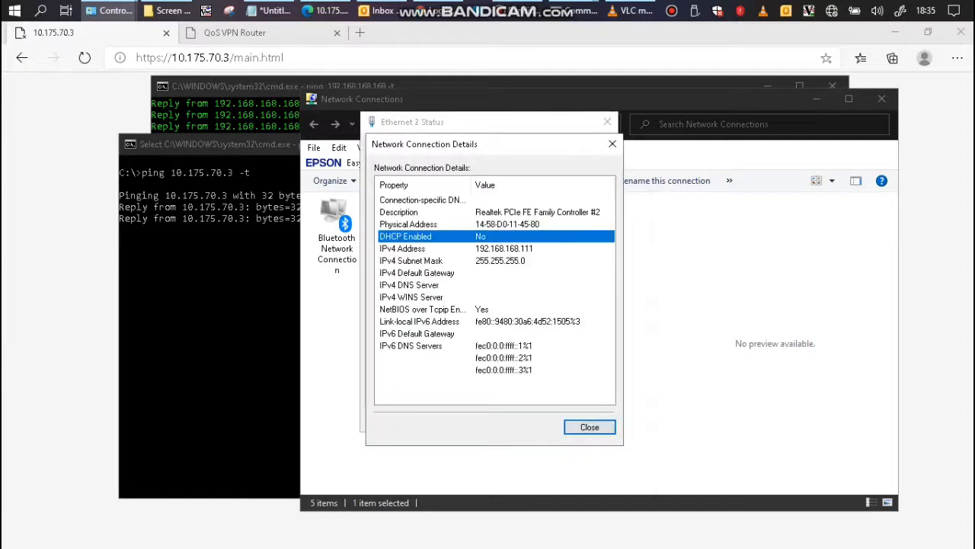
left_click(417, 248)
left_click(418, 261)
left_click(590, 427)
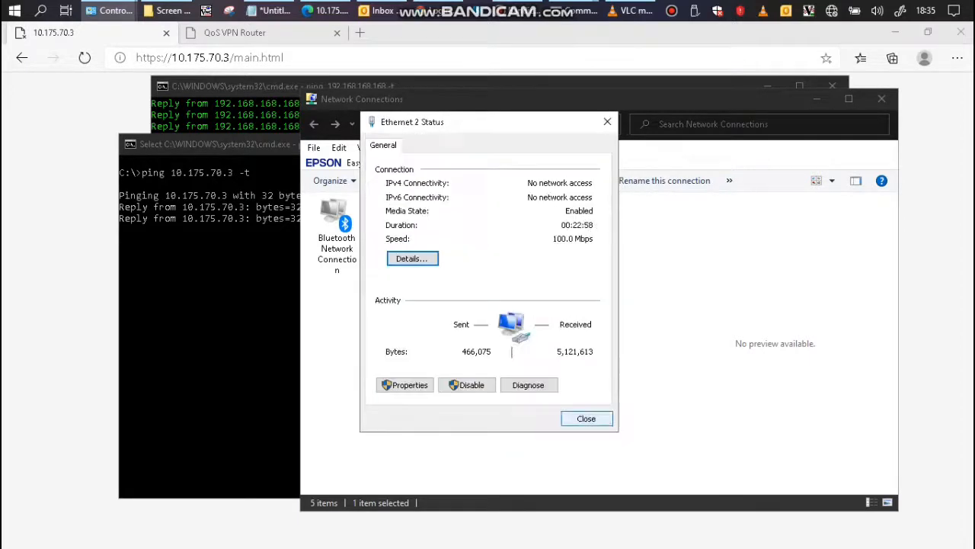
- Set Ethernet 2's IPv4 to obtain the IP address and DNS servers automatically
left_click(405, 384)
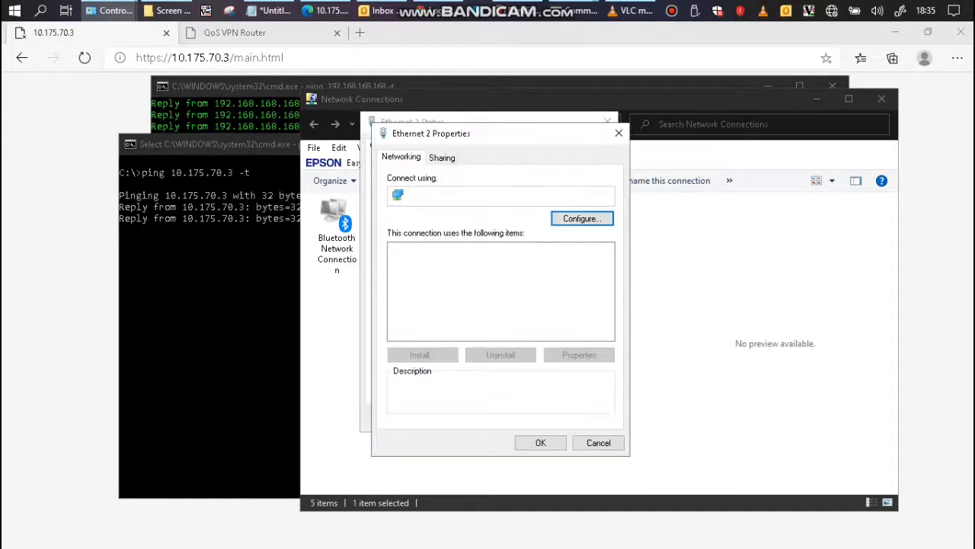
double_click(483, 309)
left_click(472, 276)
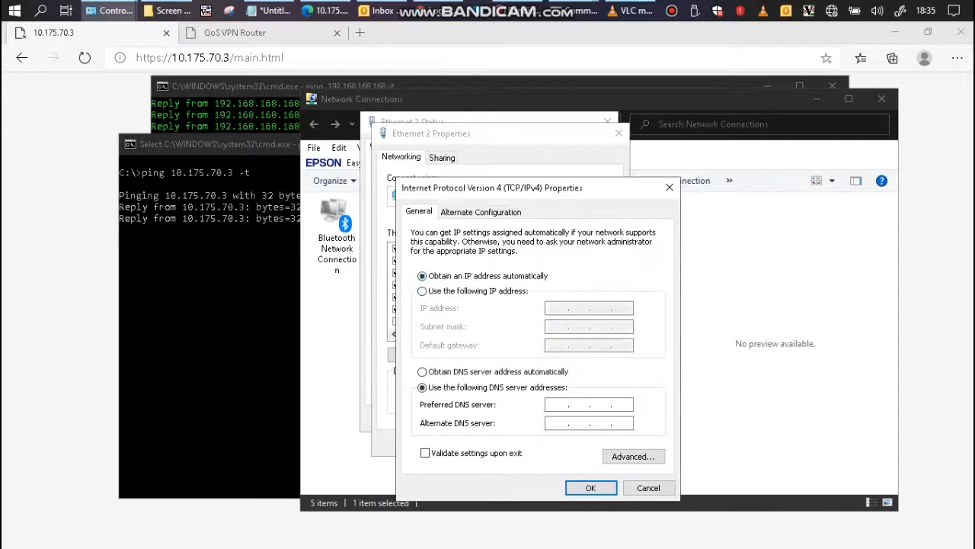
left_click(422, 371)
left_click(590, 487)
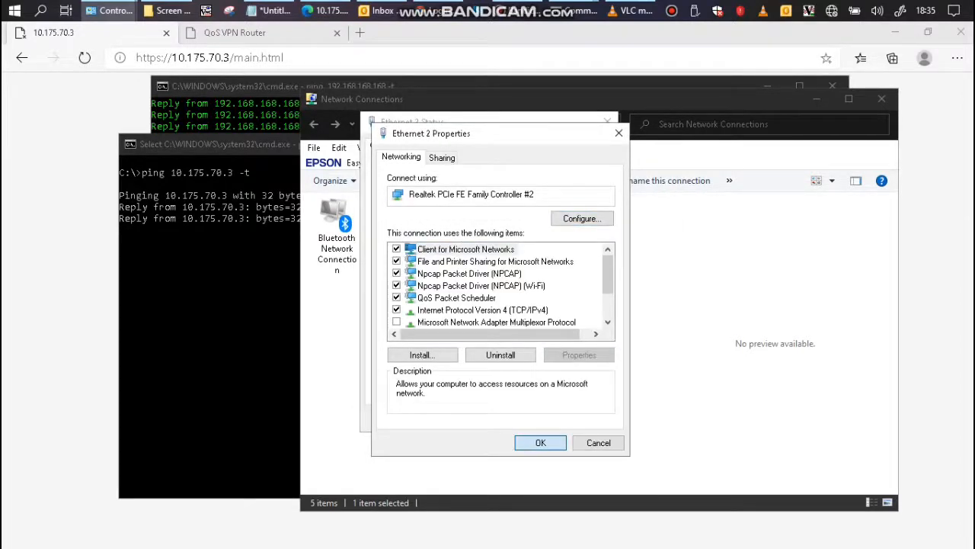
key("Return")
left_click(587, 419)
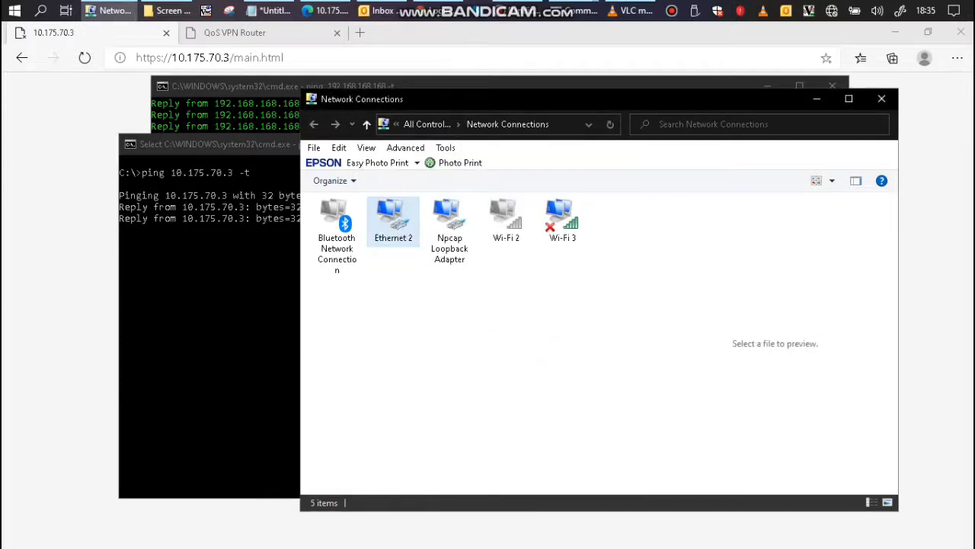
- Recheck the Ethernet 2 status and connection details
right_click(389, 228)
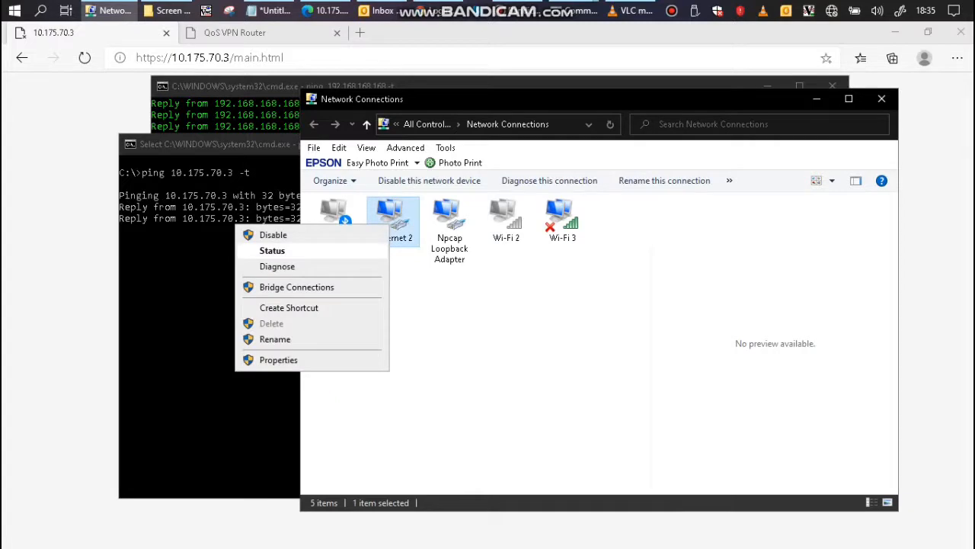
left_click(324, 251)
left_click(411, 258)
left_click(612, 123)
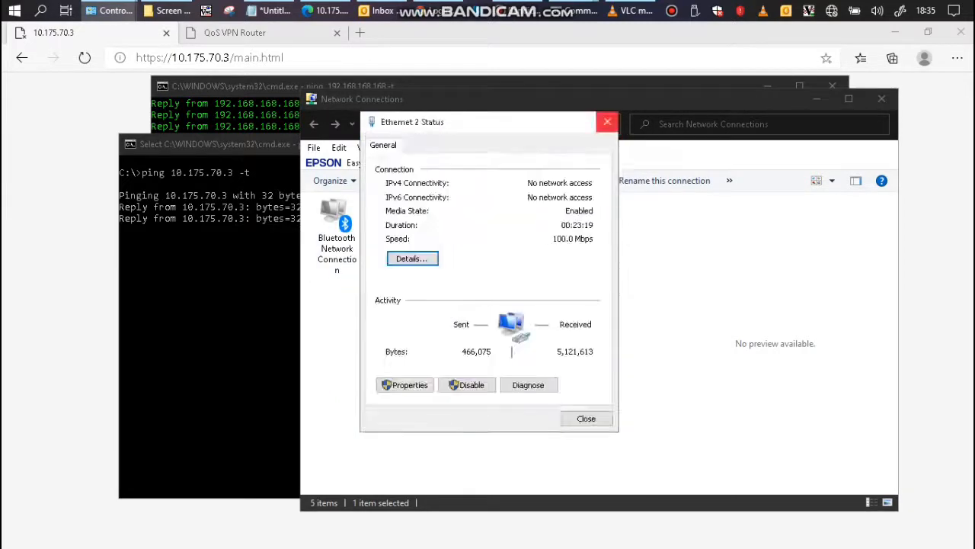
left_click(607, 122)
right_click(392, 220)
key("Escape")
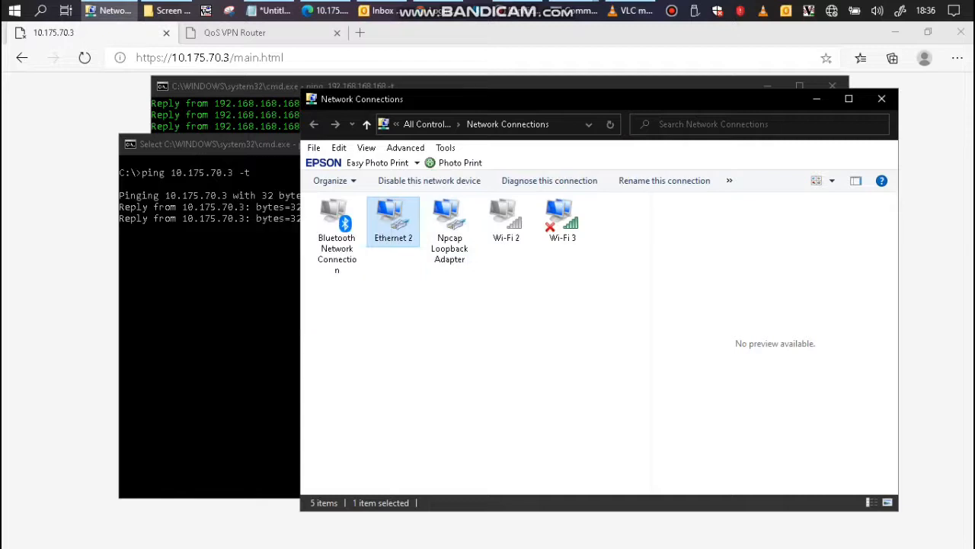
- Disable and re-enable the Ethernet 2 adapter, then reopen its status
right_click(438, 359)
left_click(396, 418)
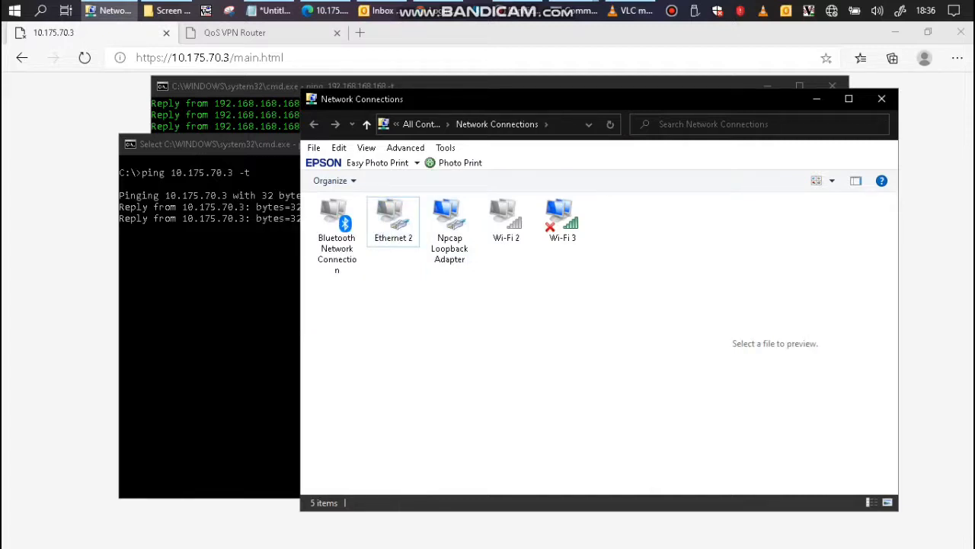
right_click(390, 219)
left_click(283, 229)
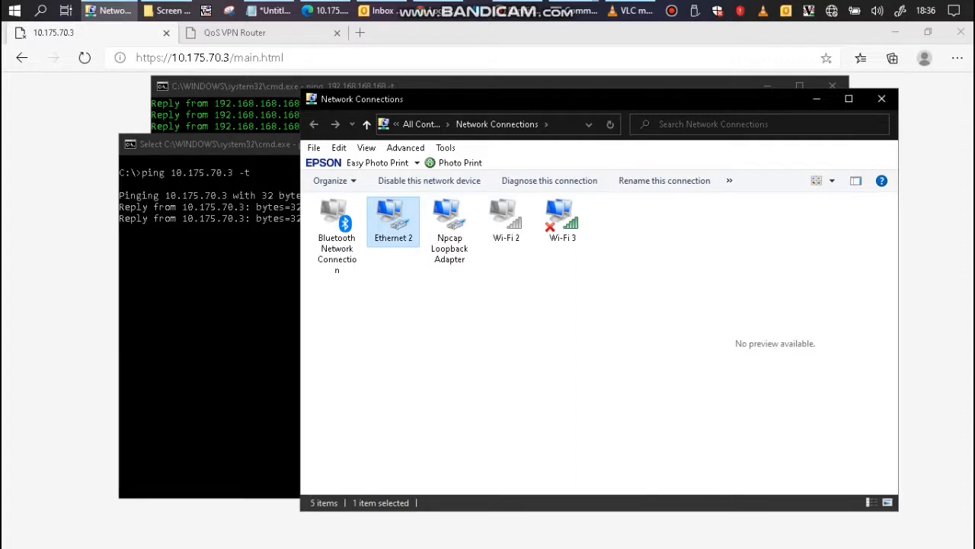
double_click(393, 220)
- Review Ethernet 2's address details, then resume the paused ping output in Command Prompt
left_click(414, 259)
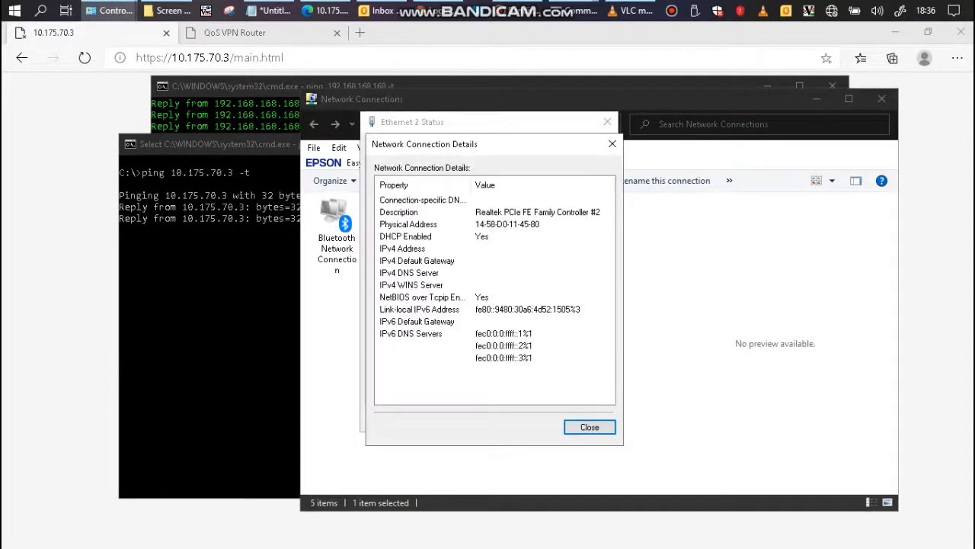
key("Escape")
key("Escape")
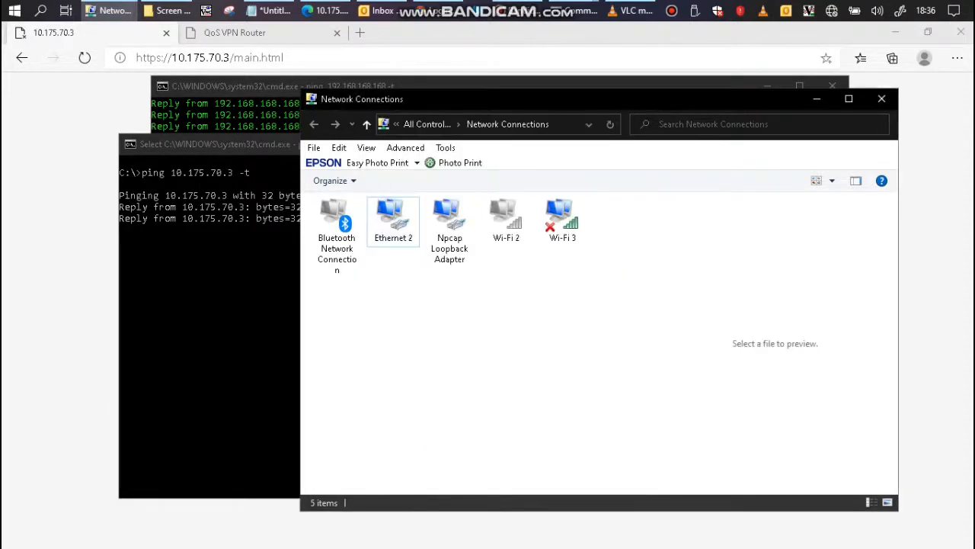
key("alt+Tab")
key("alt+Tab")
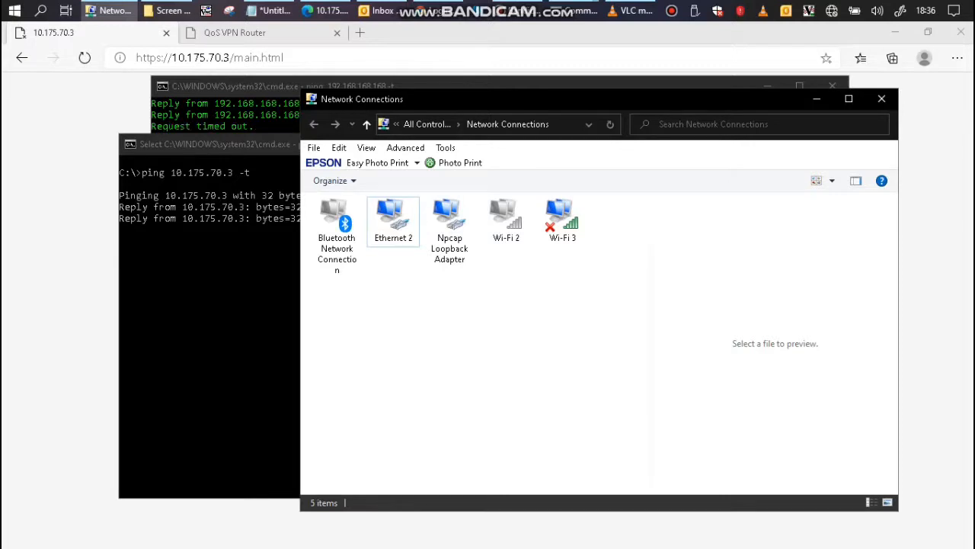
key("alt+Tab")
key("Escape")
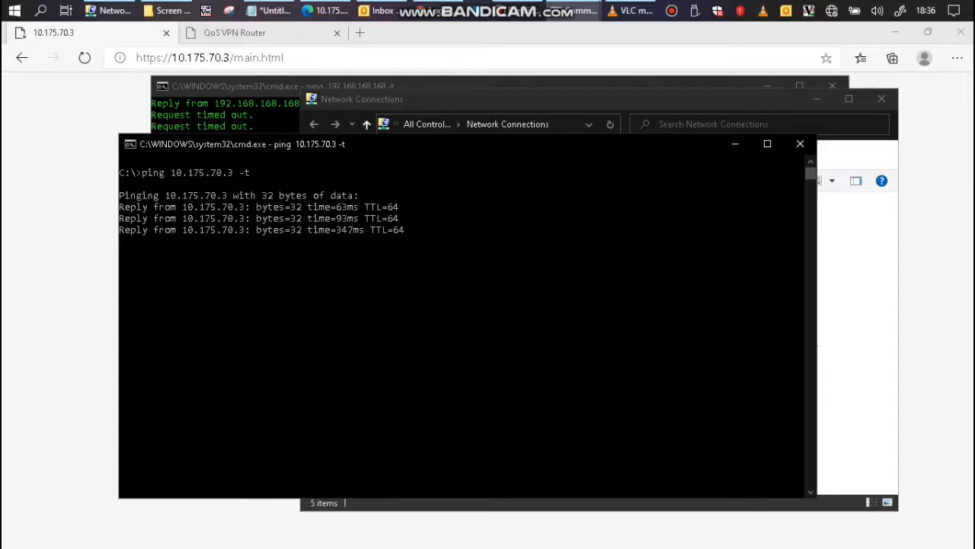
- Stop and rerun the continuous ping to 10.175.70.3
key("ctrl+c")
key("Up")
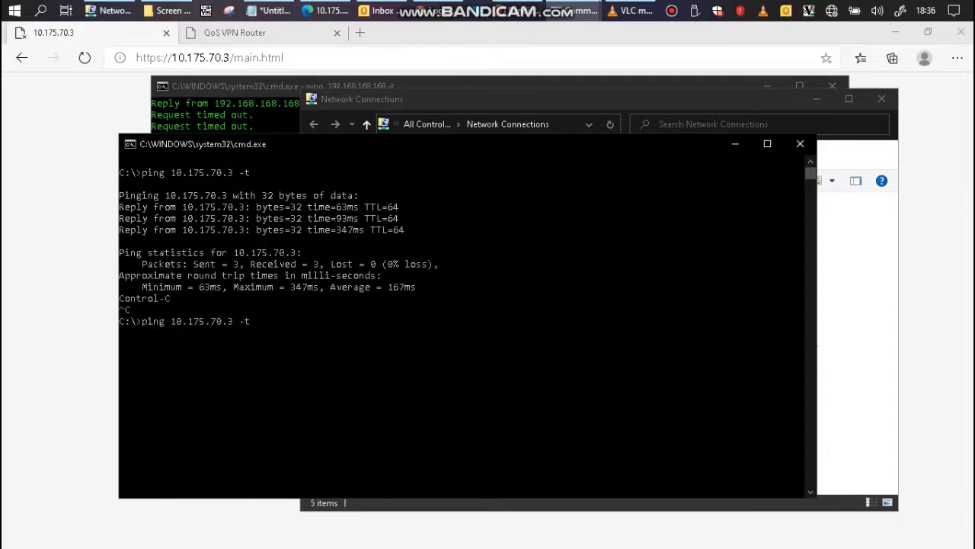
key("Return")
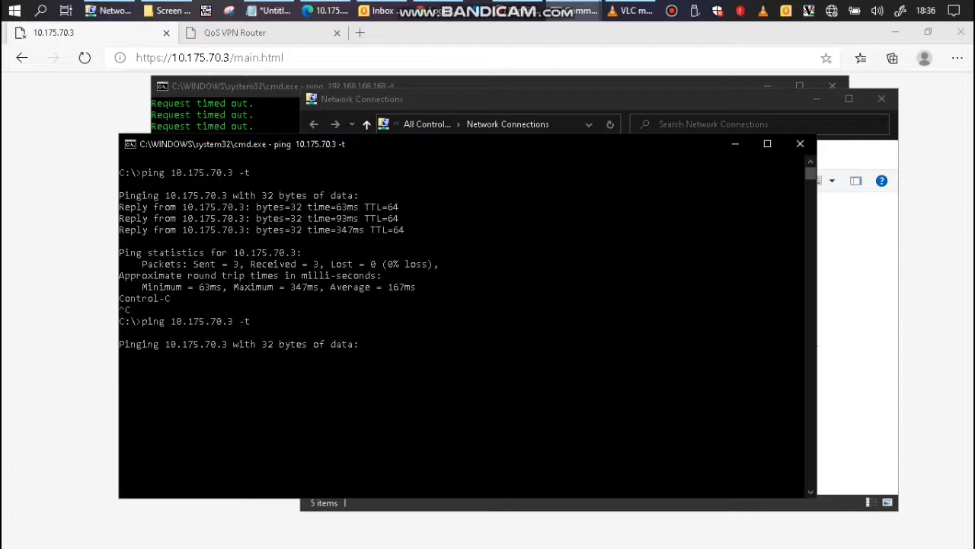
key("alt+Tab")
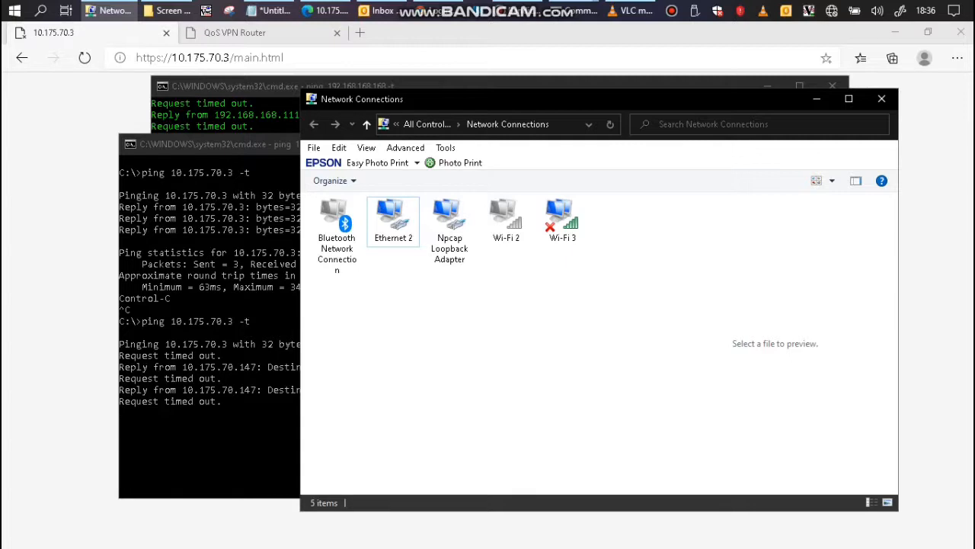
- Open the Ethernet 2 adapter properties and its IPv4 settings
double_click(393, 221)
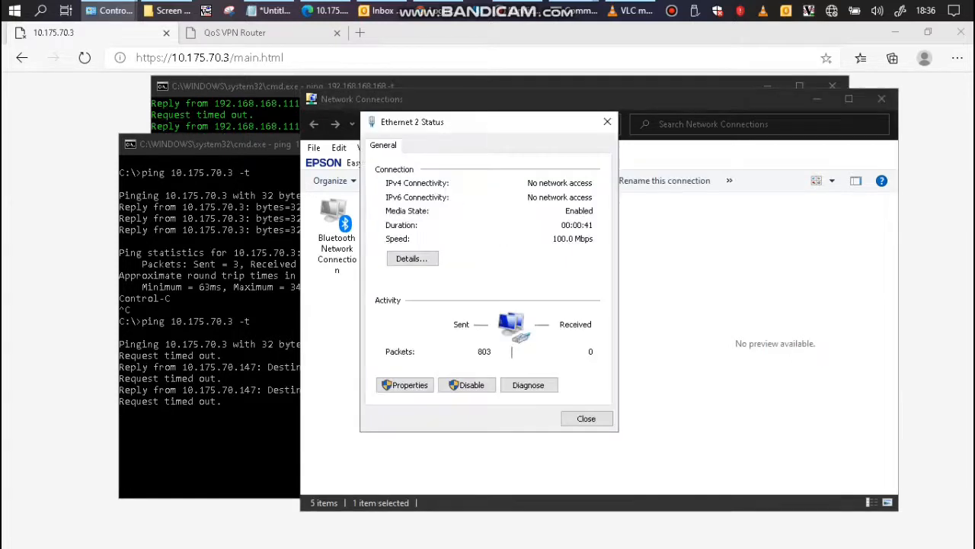
left_click(229, 107)
left_click(512, 466)
left_click(393, 221)
double_click(393, 221)
left_click(213, 469)
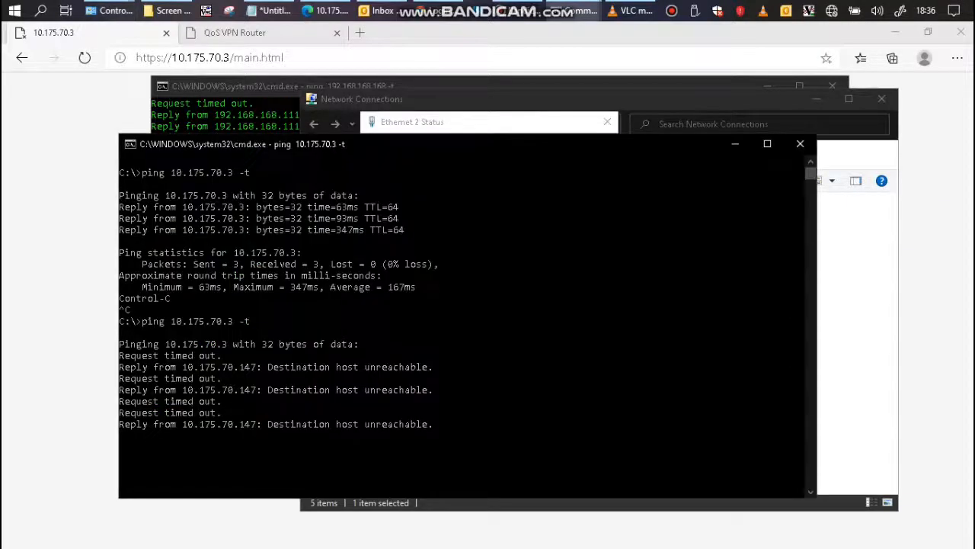
left_click(487, 122)
left_click(405, 384)
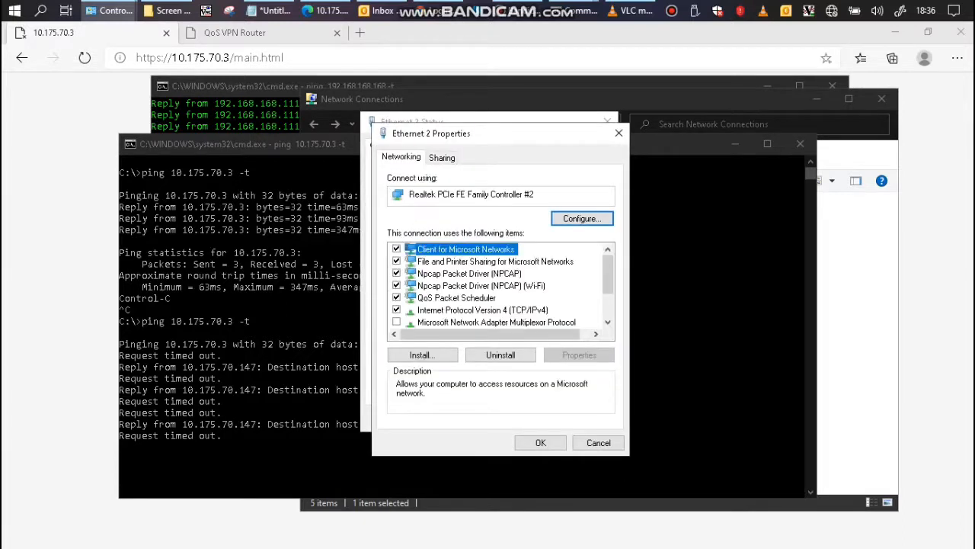
double_click(479, 309)
- Enter static IP 10.175.70.2, mask 255.255.255.0, gateway 10.175.70.3, DNS 8.8.8.8 and 8.8.4.4
left_click(422, 291)
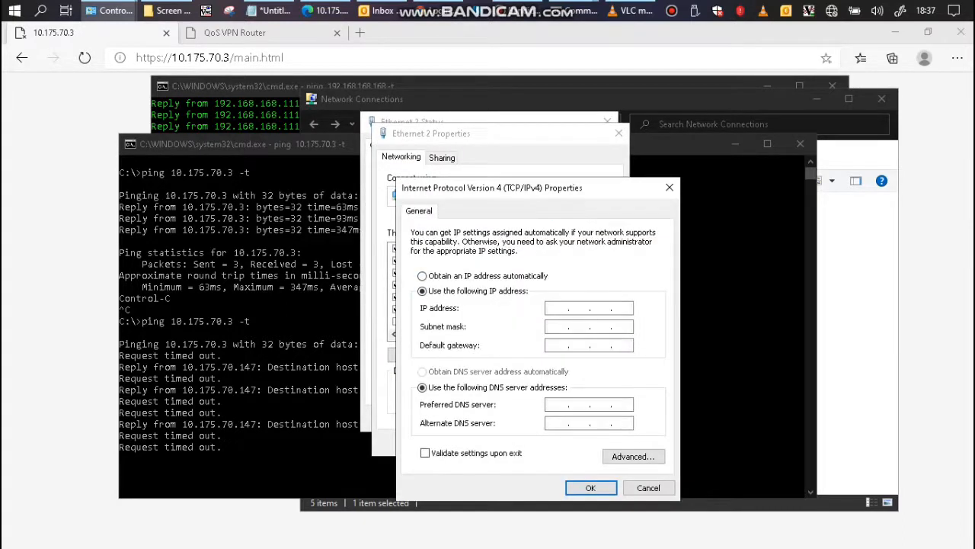
type("10.175.70.2")
key("Tab")
type("255 . 255 . 255")
type("0 . 175 . 70 . ")
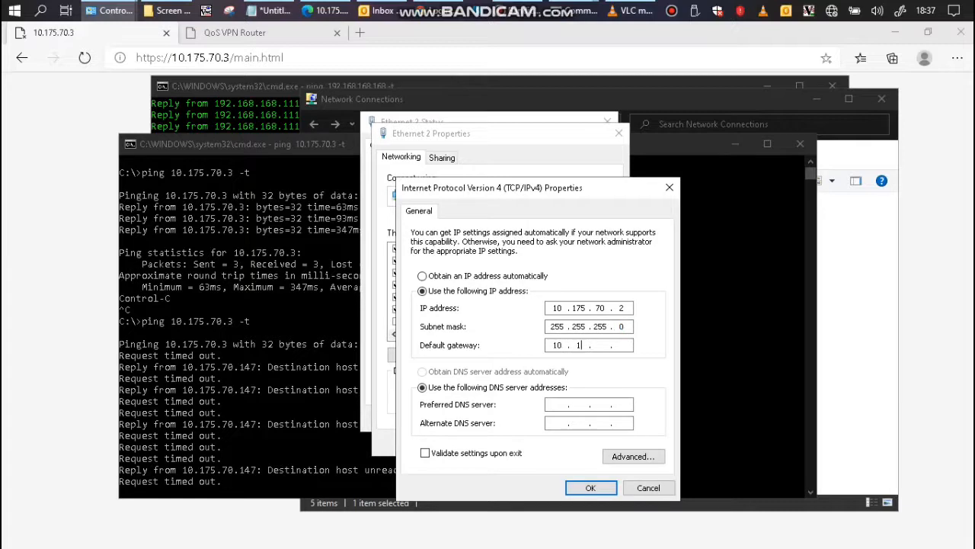
type("3")
key("Tab")
key("Tab")
type("8.8.8.8")
key("Tab")
type("8.8.4.4")
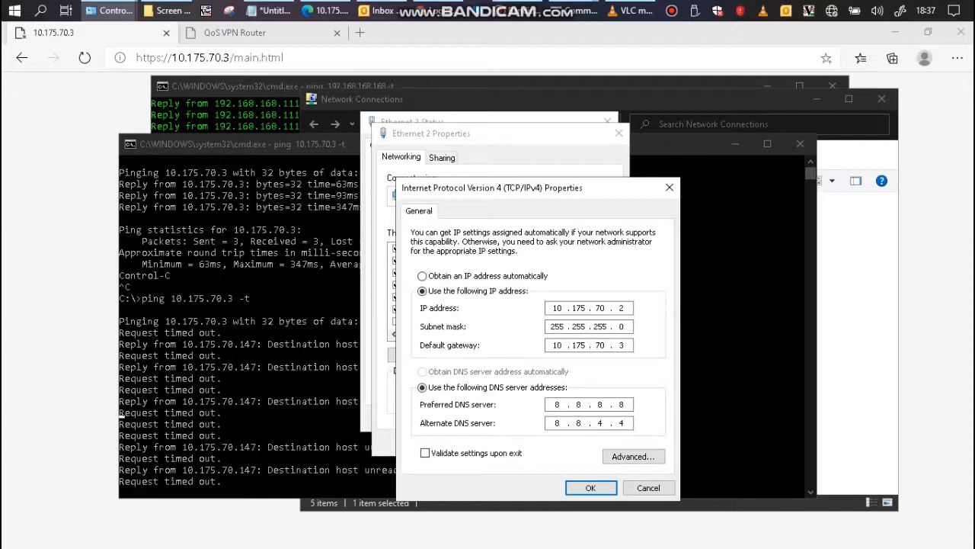
left_click(590, 488)
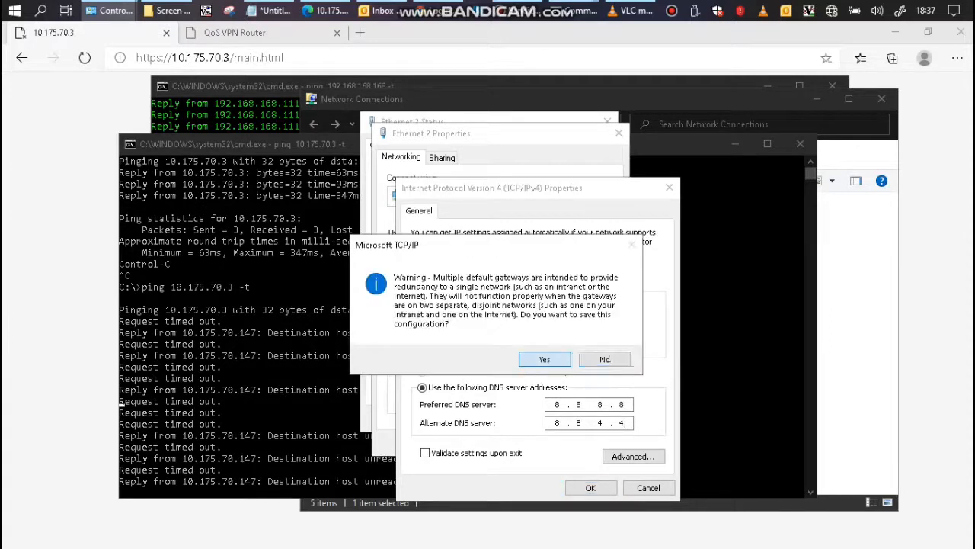
- Save the IPv4 settings despite the multiple-gateways warning and allow all activity on the new network
left_click(536, 355)
left_click(540, 443)
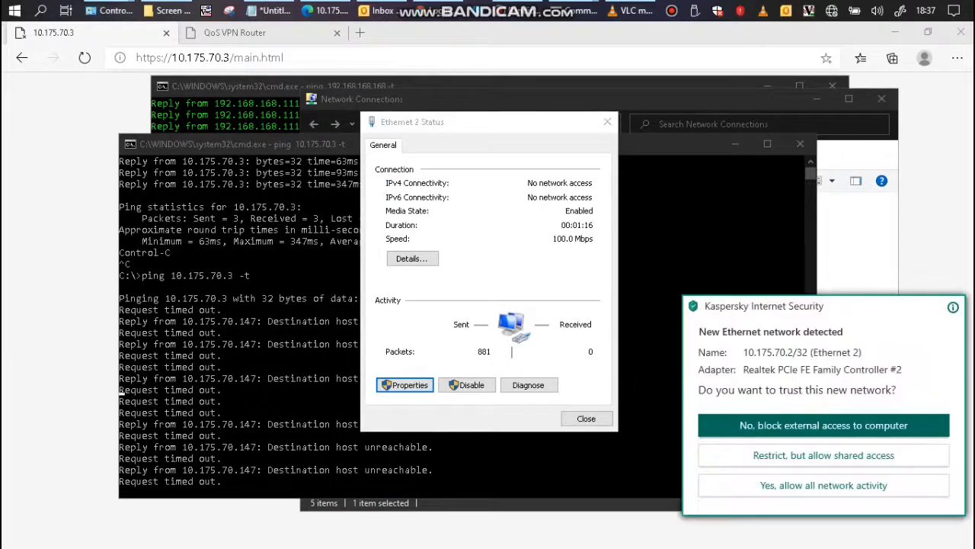
left_click(823, 485)
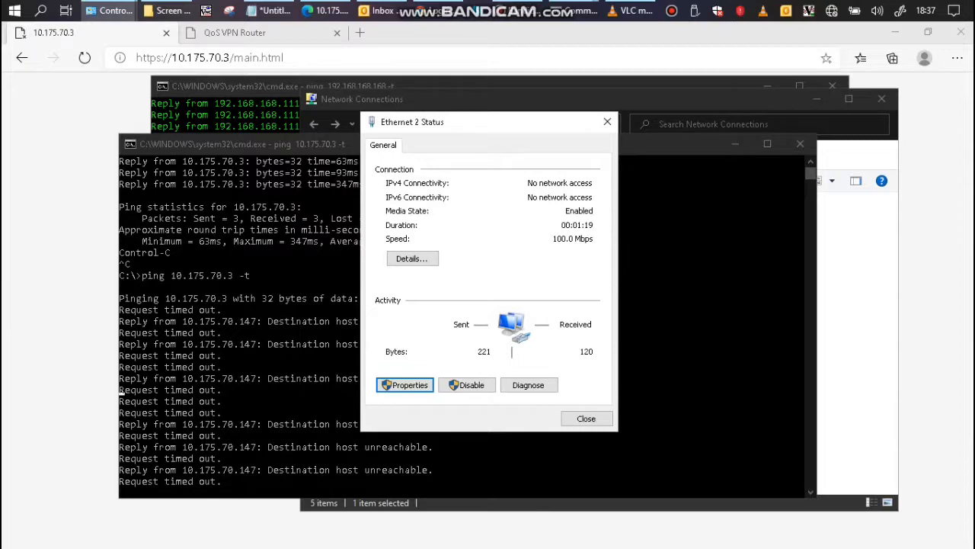
left_click(412, 259)
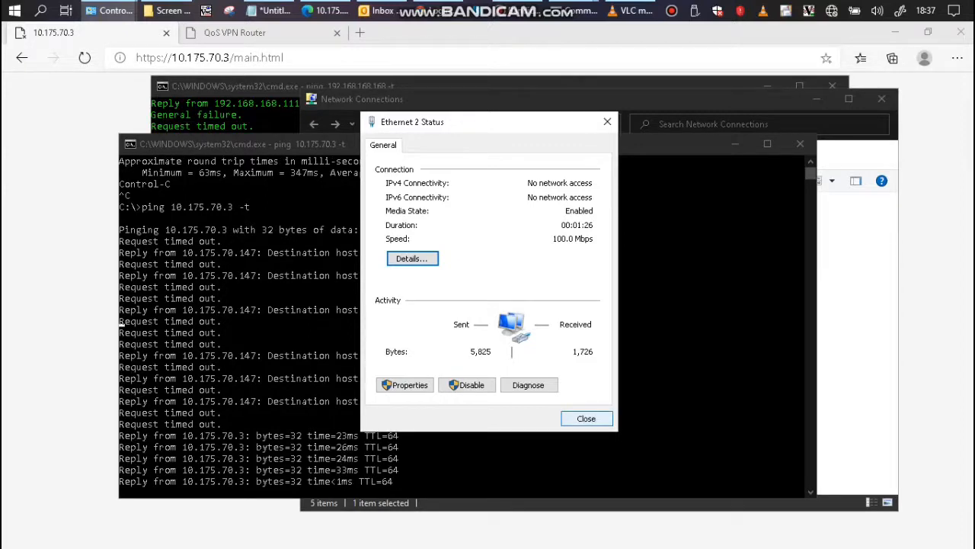
left_click(587, 418)
- Return to the browser and select the page address for reloading
left_click(853, 381)
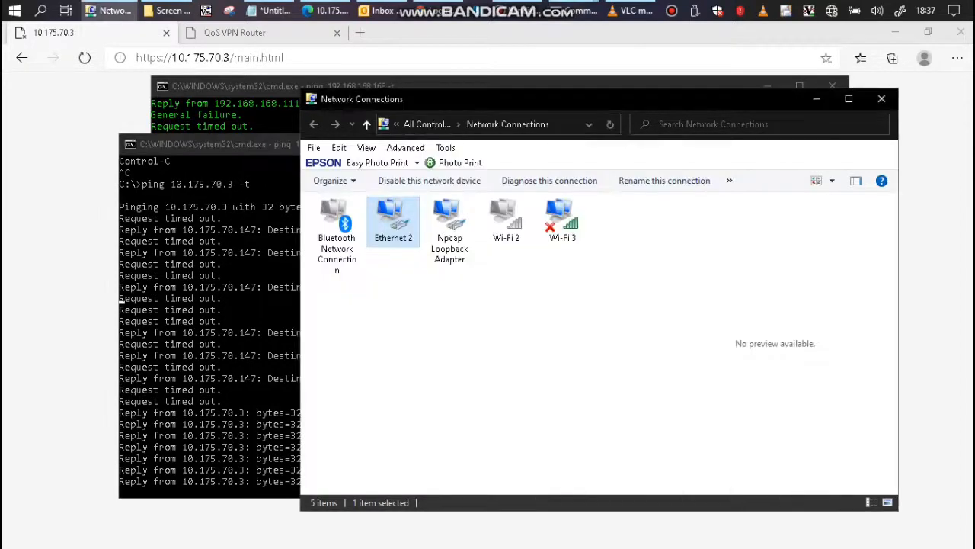
left_click(934, 328)
left_click(427, 58)
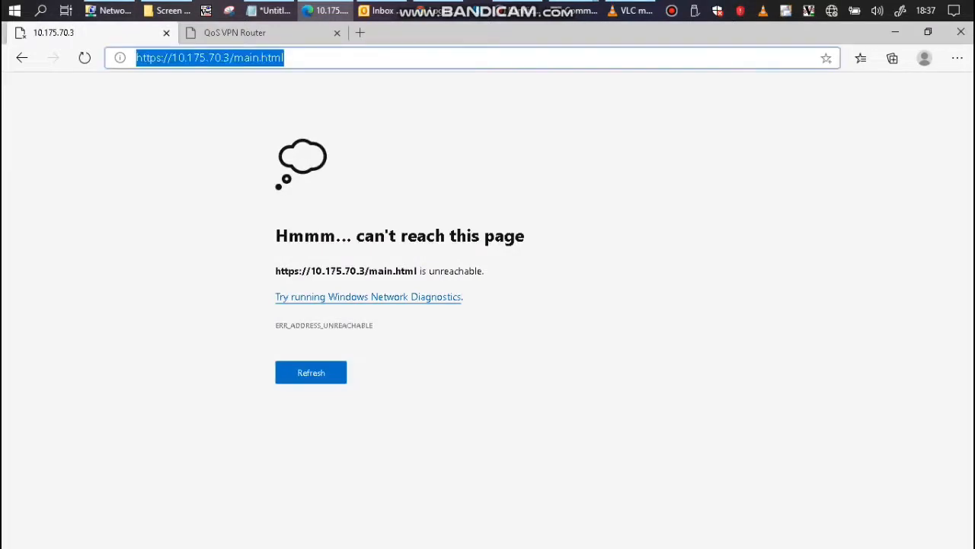
- Reload the SonicWall page at 10.175.70.3 past the certificate warning to the login form
key("Return")
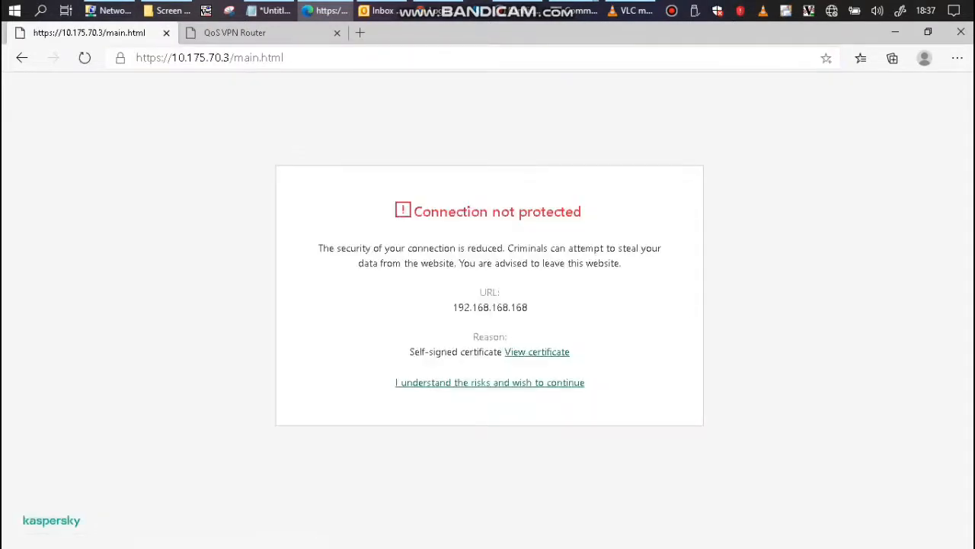
left_click(490, 382)
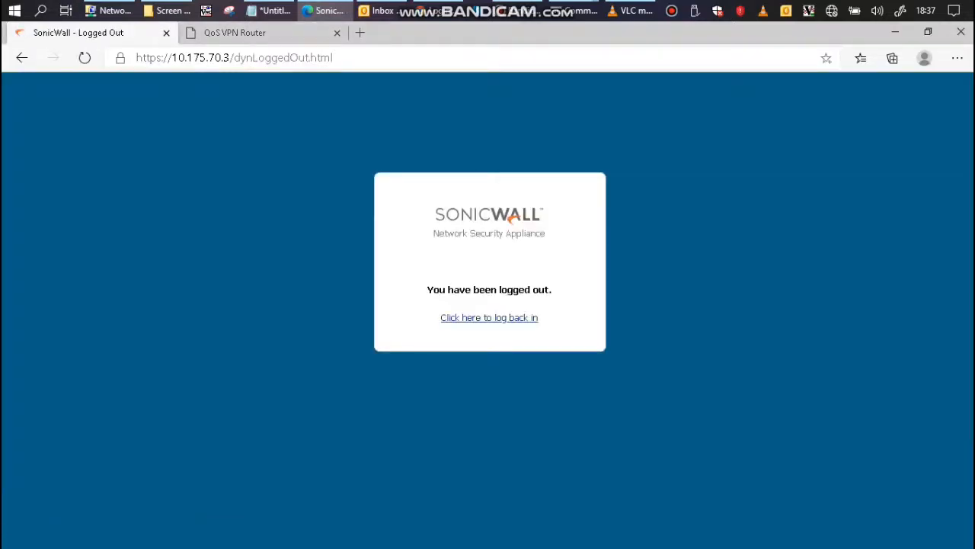
left_click(489, 318)
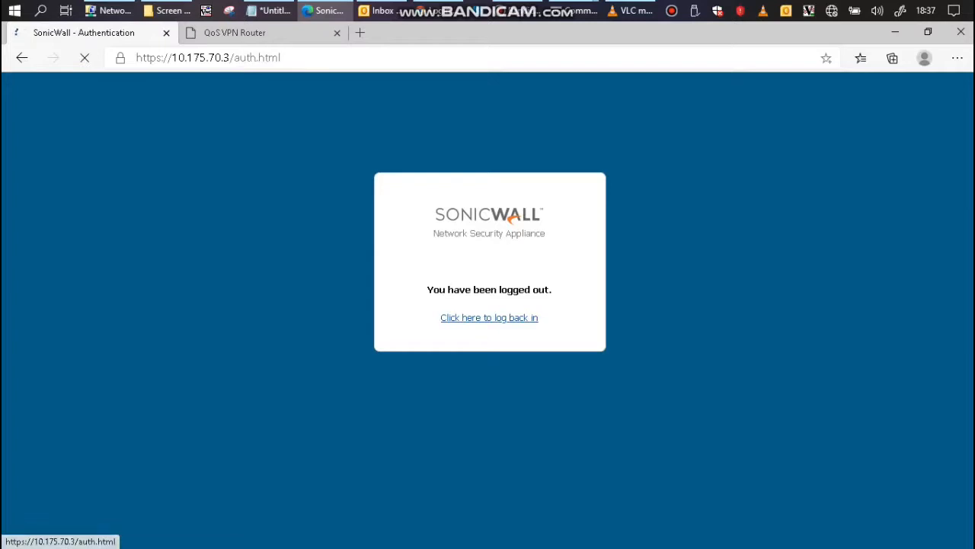
- Sign in as admin with the account password, then return to the empty password field after rejection
type("admin")
key("Tab")
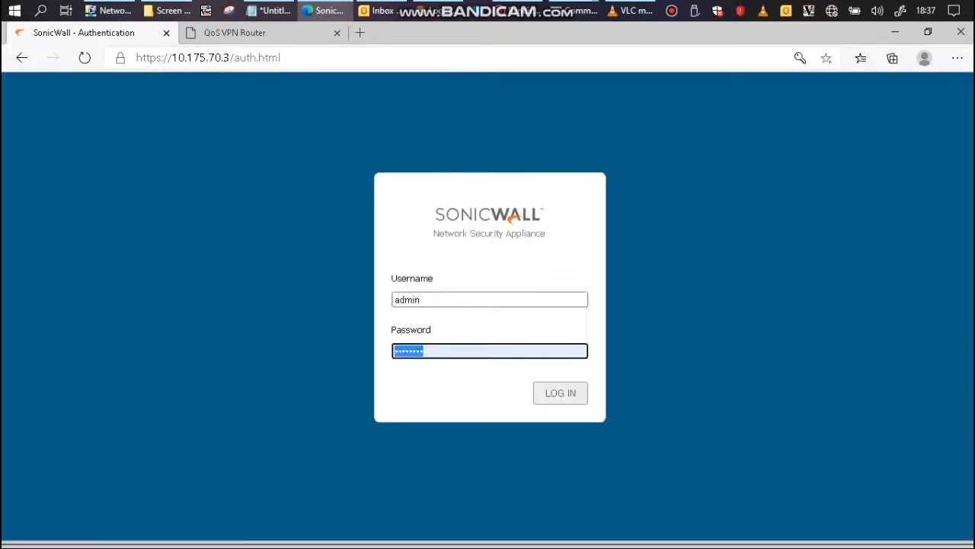
type("password")
key("Return")
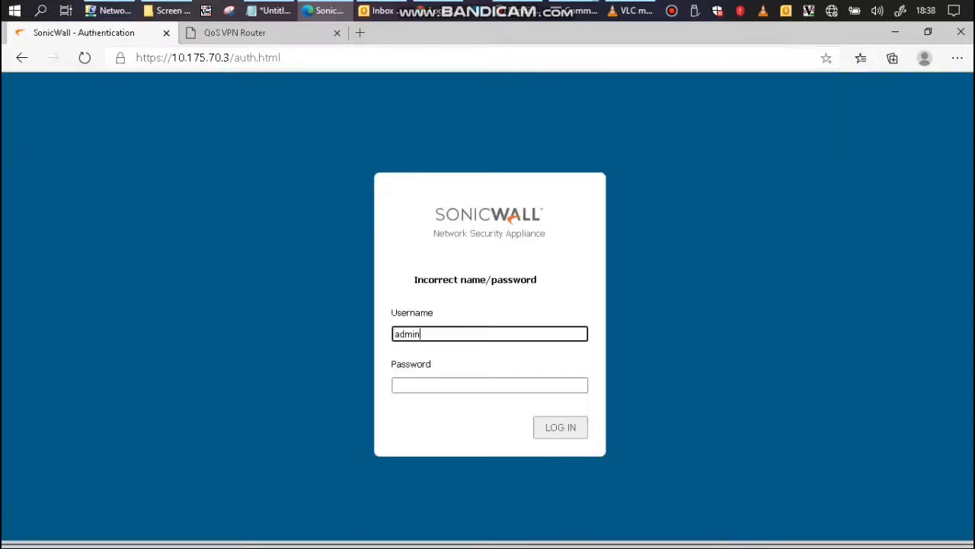
key("Tab")
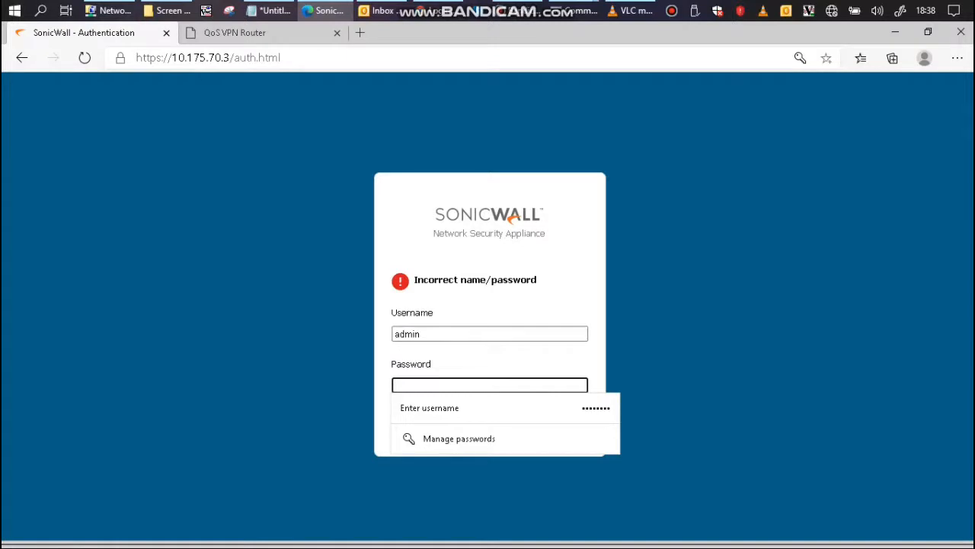
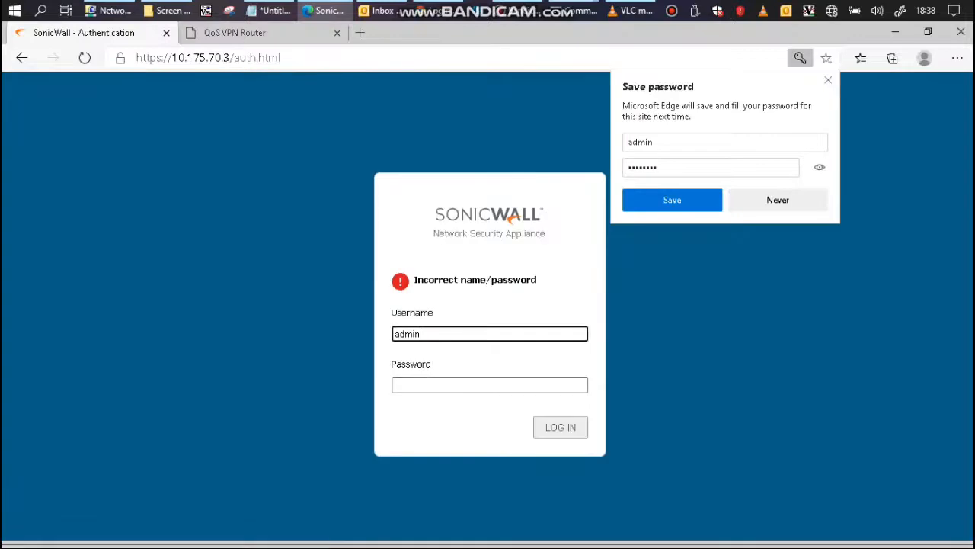
- Sign in as admin with the correct password and take over configuration mode from the other administrator
key("Tab")
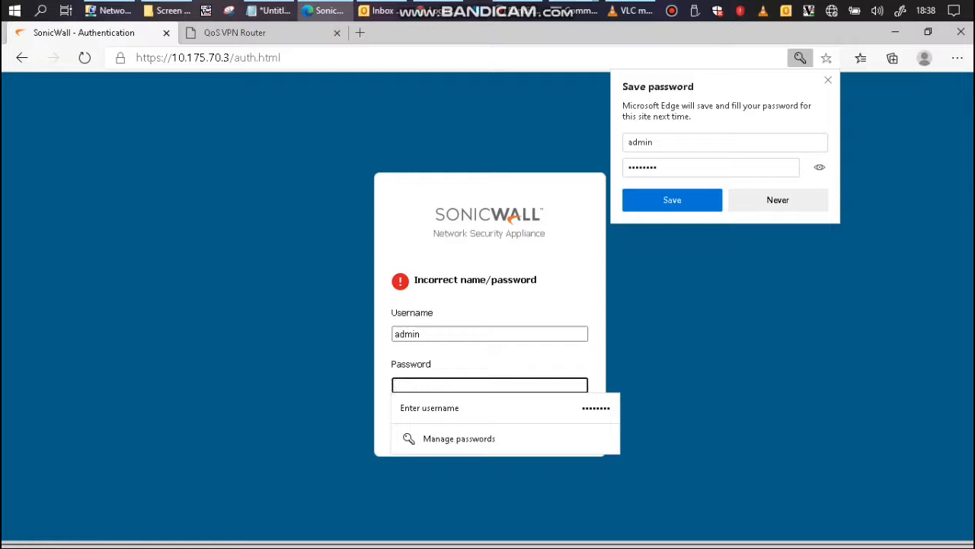
type("*******")
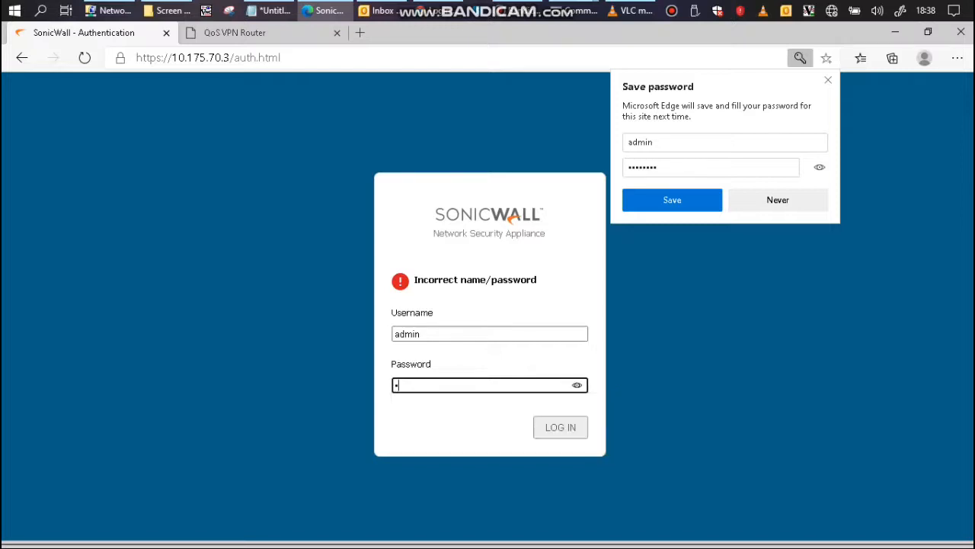
type("***")
key("Return")
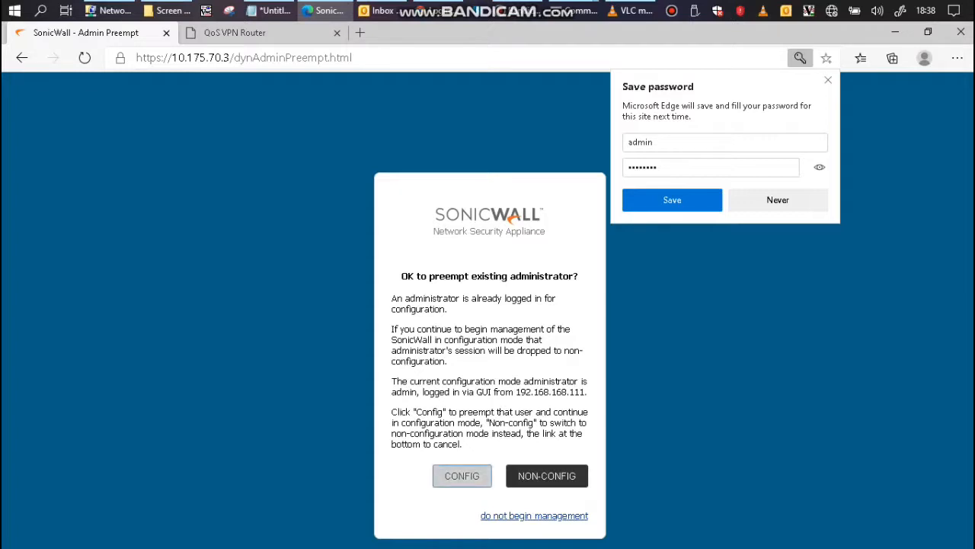
left_click(462, 475)
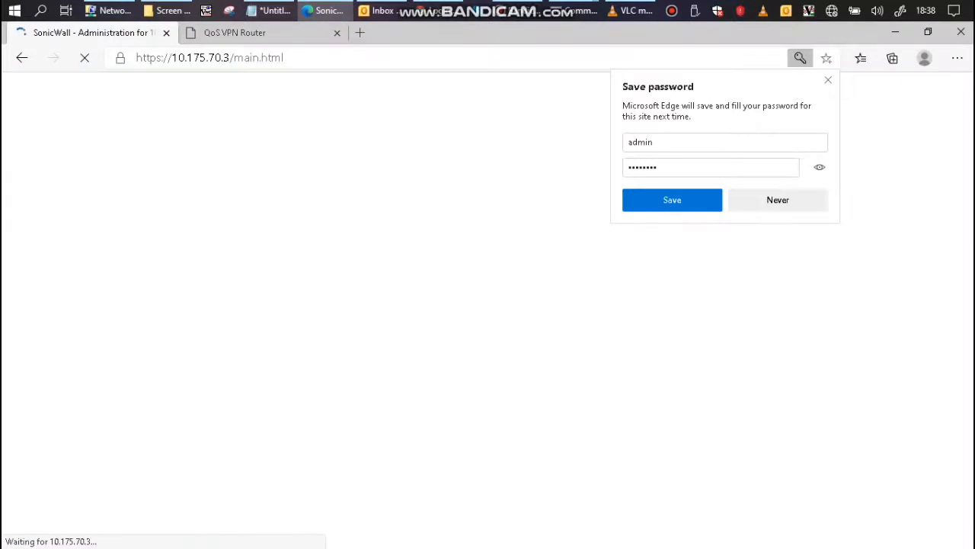
- Decline Edge's offer to save the password, go to MANAGE, and open Network Interfaces
left_click(778, 199)
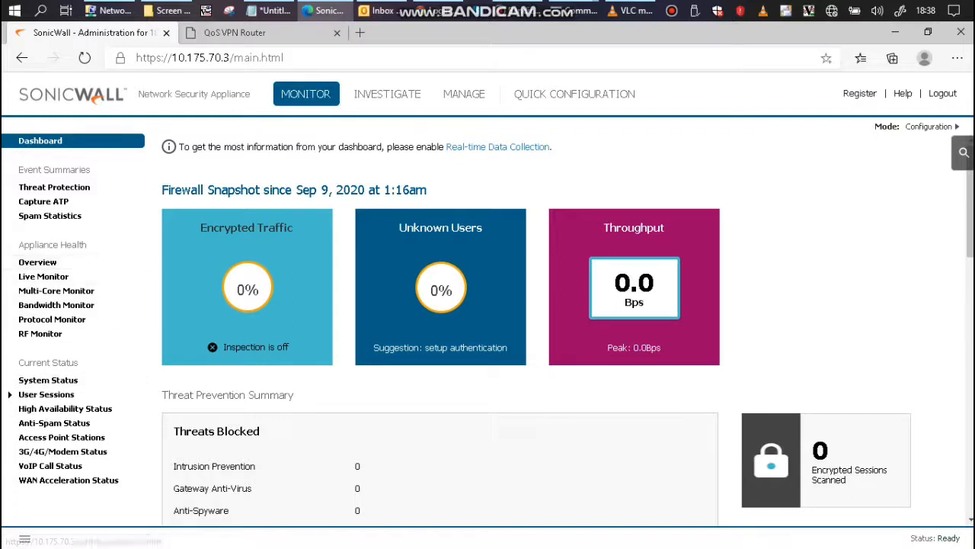
left_click(464, 93)
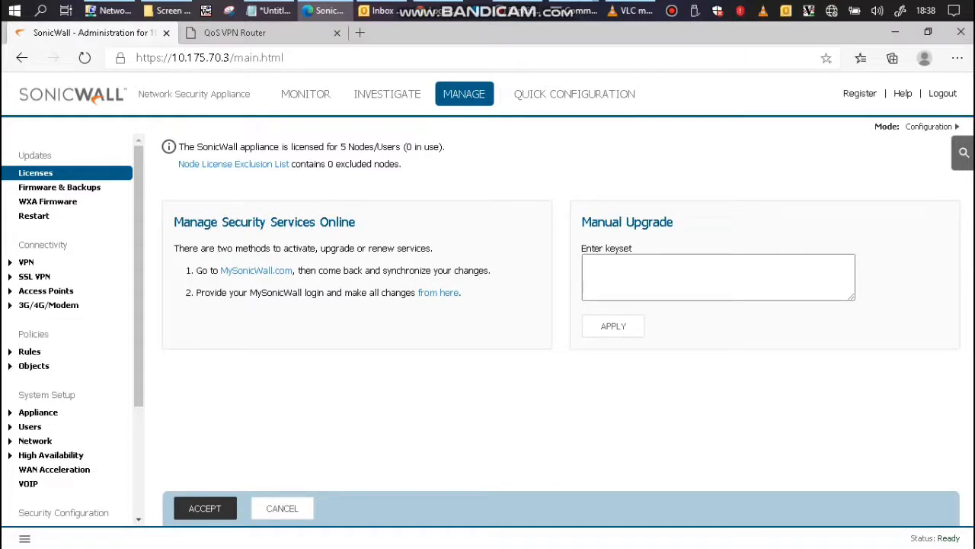
left_click(35, 441)
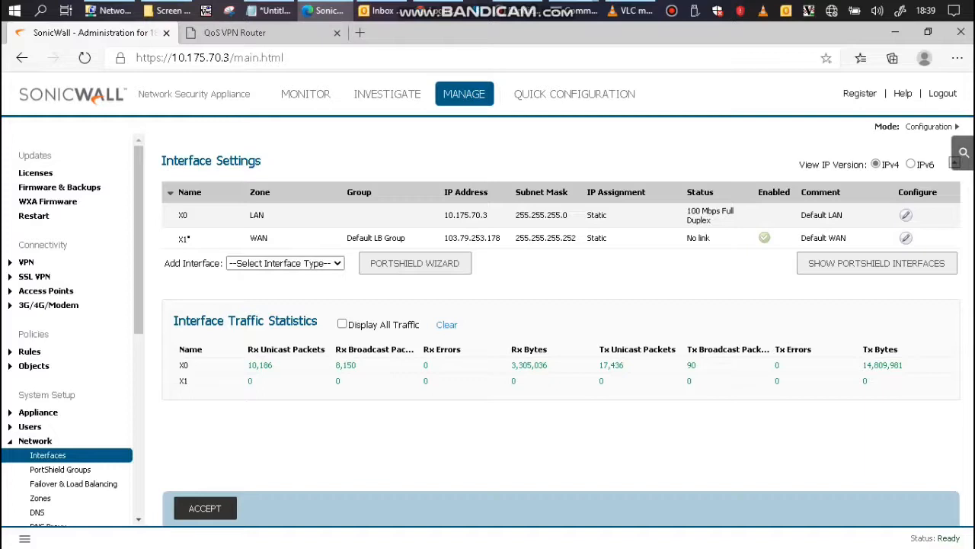
- Highlight the 'No link' status of the X1 WAN interface
left_click_drag(687, 238, 710, 237)
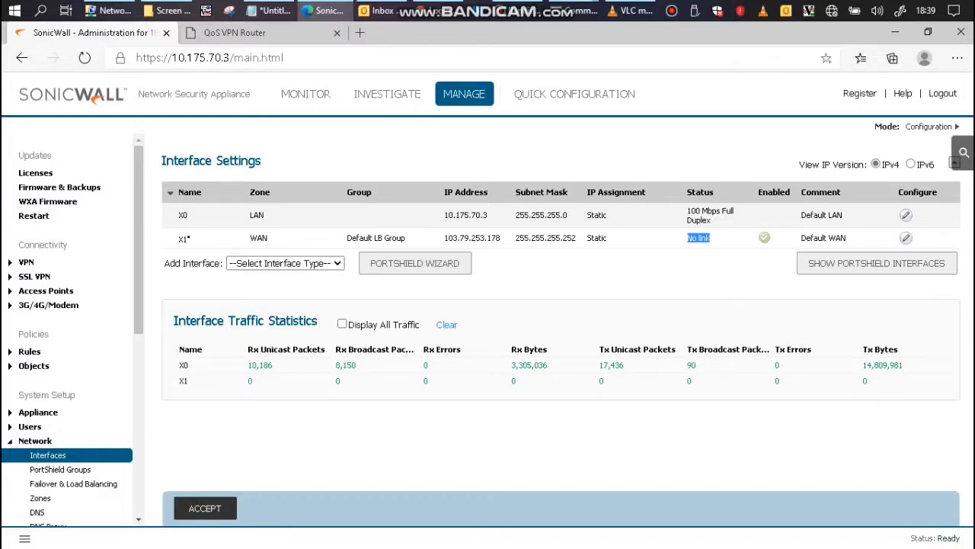